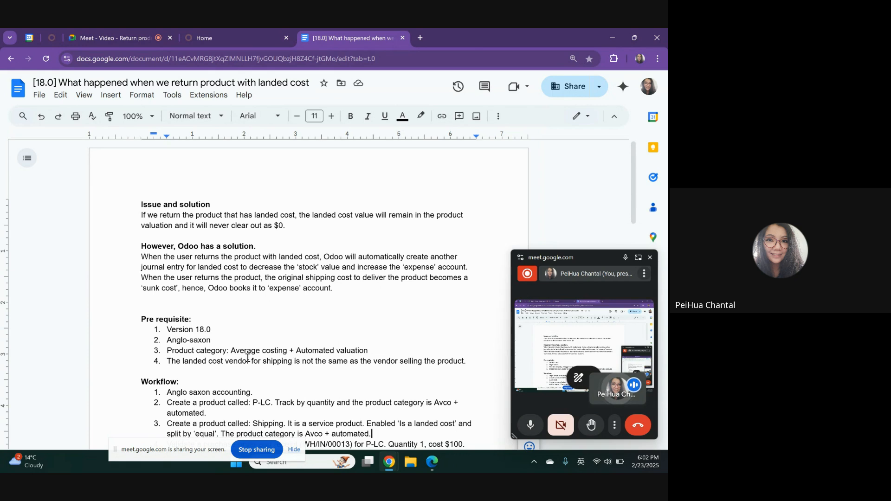
Read the document's issue and solution, prerequisites and workflow for returning a product with landed cost
scroll(246, 360, down, 1)
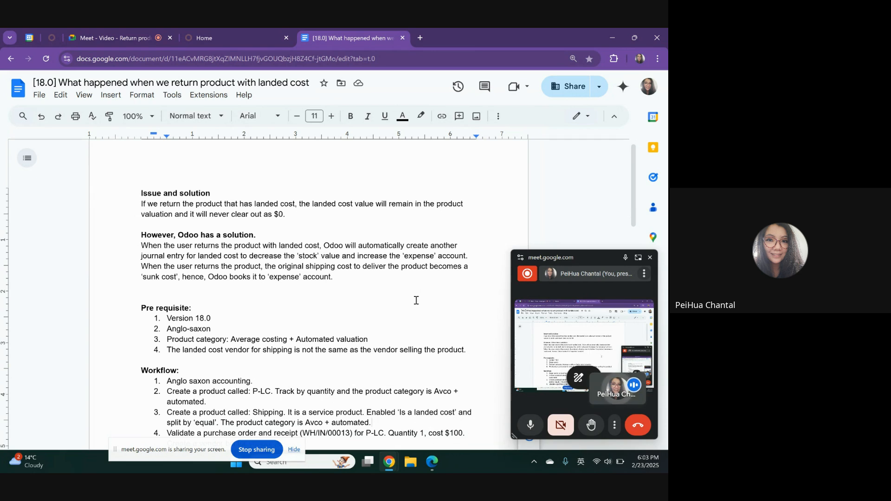
scroll(416, 300, down, 1)
scroll(416, 300, down, 2)
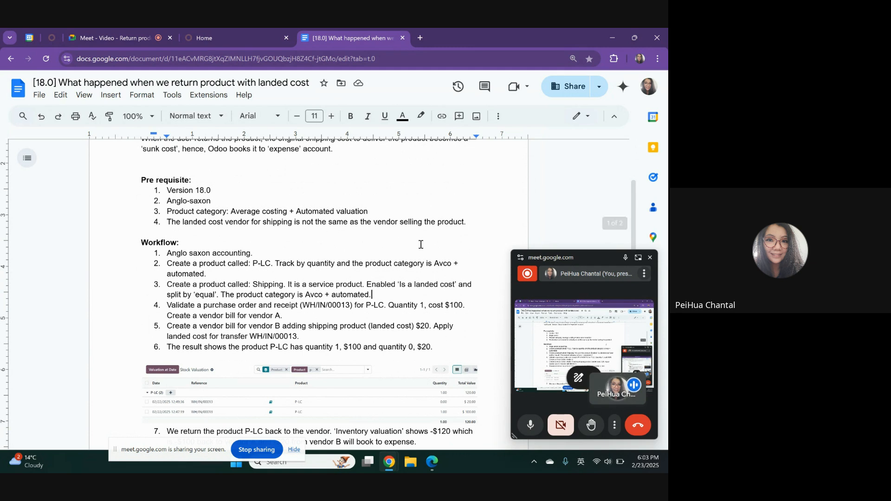
Switch to Odoo and search the Accounting settings for "angl" to check the Anglo-Saxon accounting option
click(227, 33)
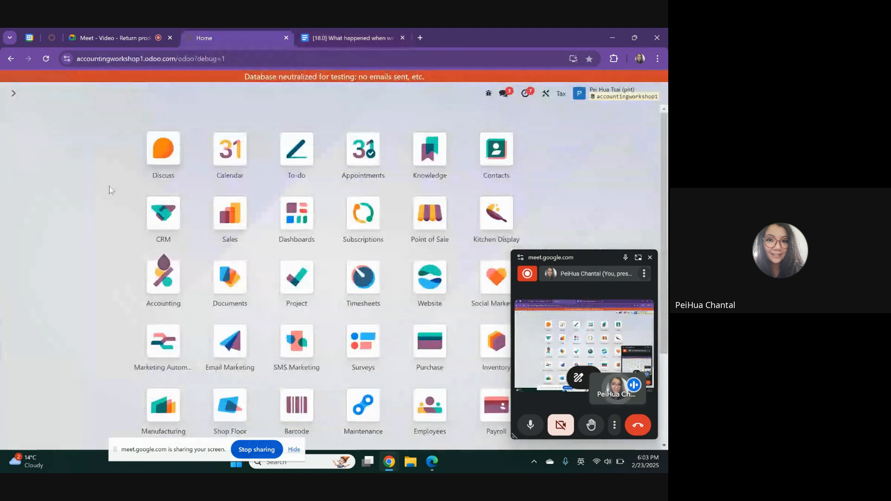
click(154, 291)
click(301, 93)
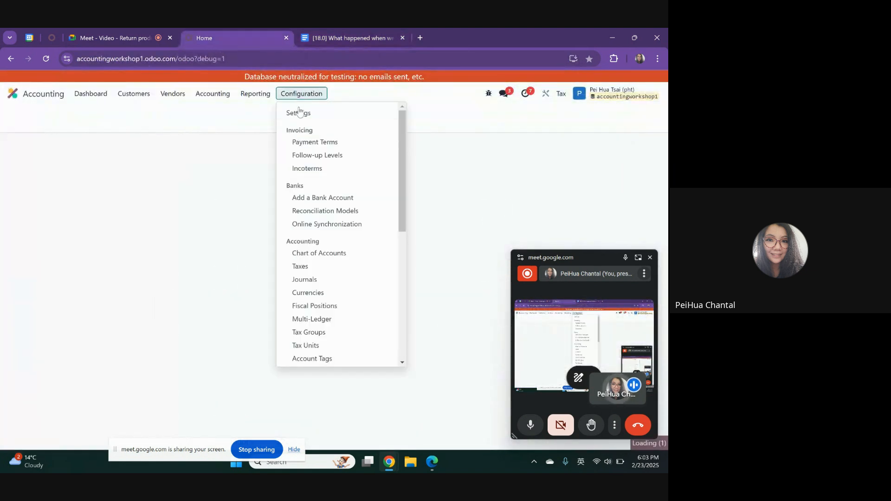
click(302, 113)
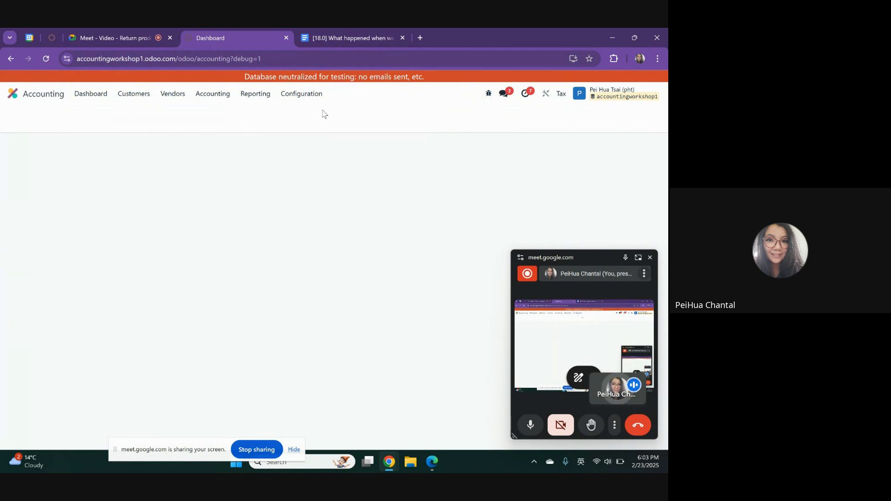
text(ab)
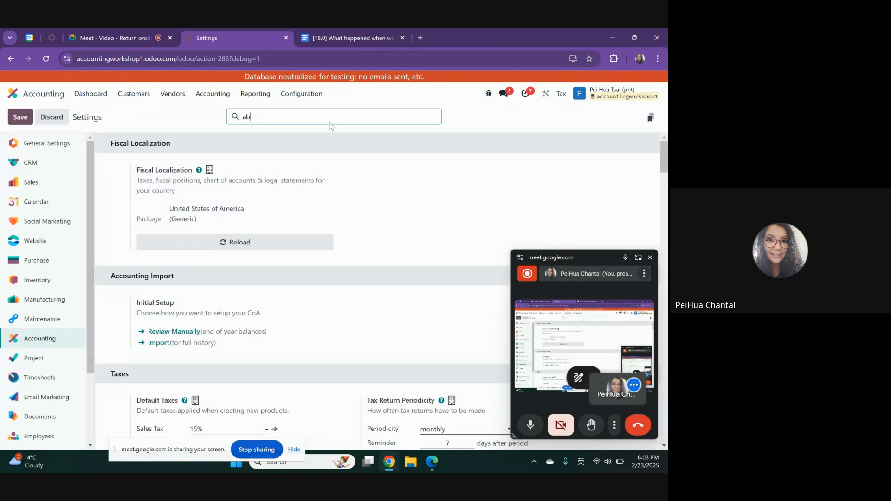
key(BackSpace)
text(ngl)
Highlight workflow item 2 in the Google Docs document, and open the P-LC product in Odoo
click(320, 36)
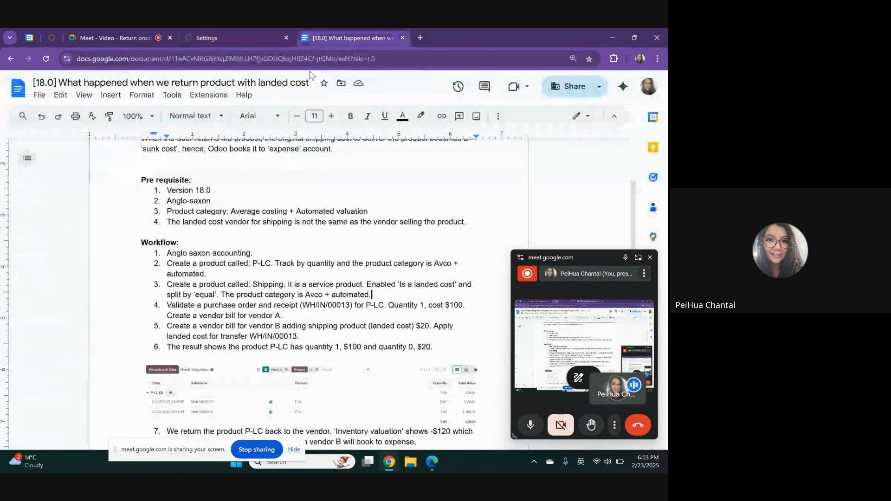
drag(191, 264, 204, 275)
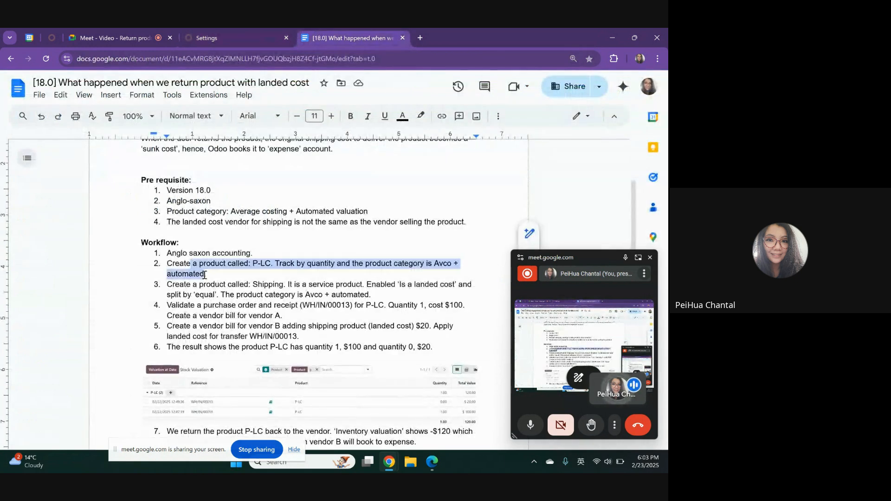
click(214, 36)
click(213, 94)
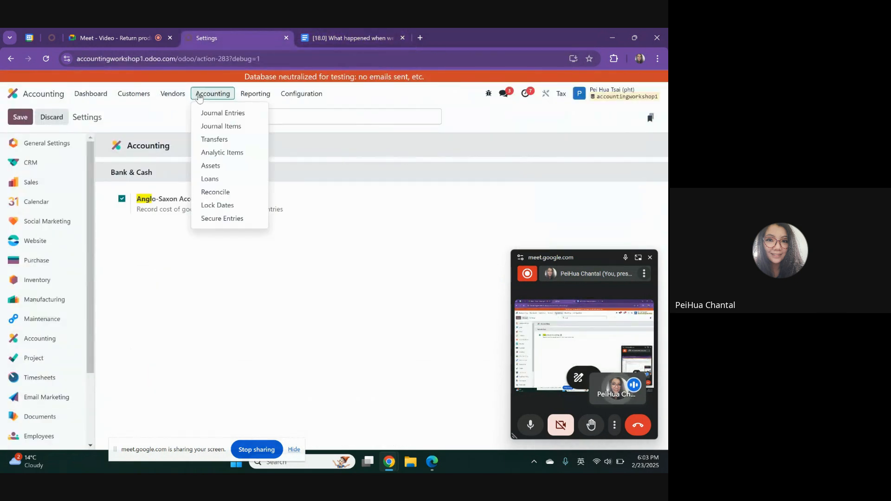
click(36, 97)
text(prod)
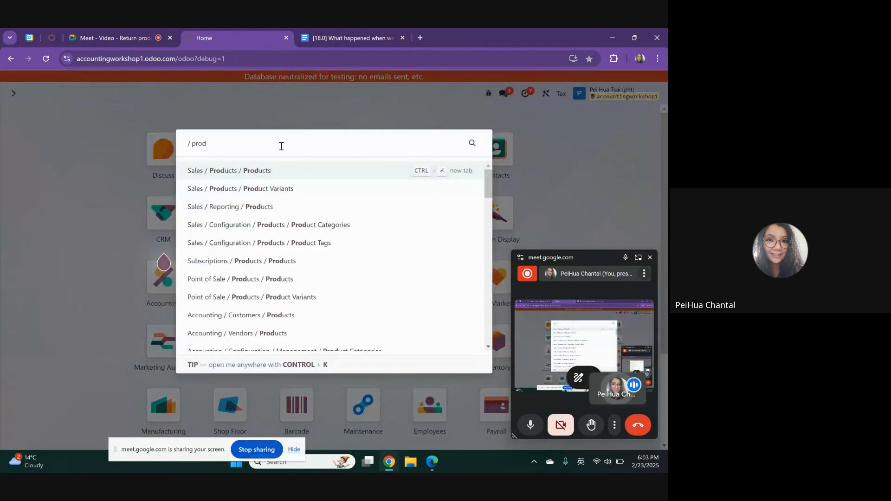
click(277, 168)
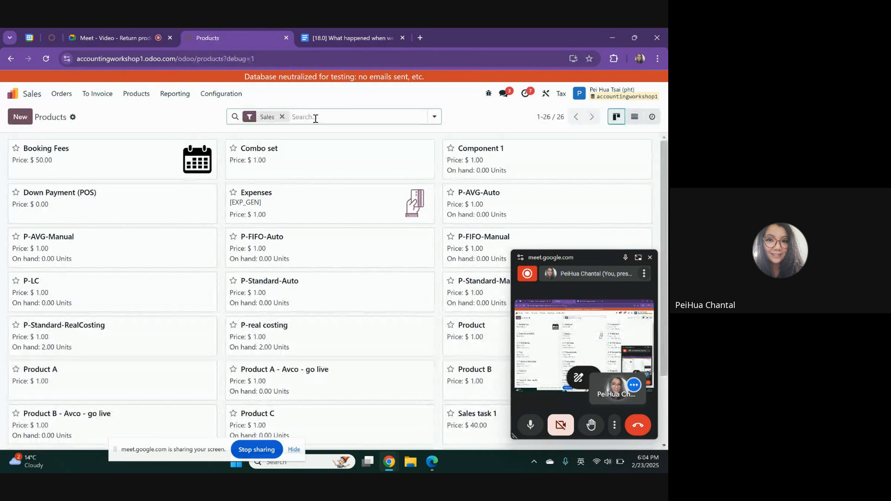
click(77, 291)
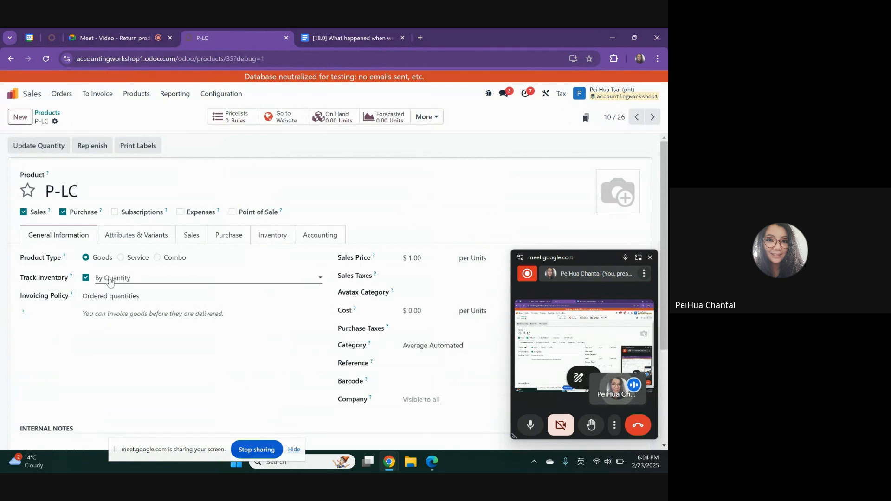
Examine the costing method, inventory valuation and stock accounts of the P-LC product's Average Automated category
scroll(436, 320, down, 2)
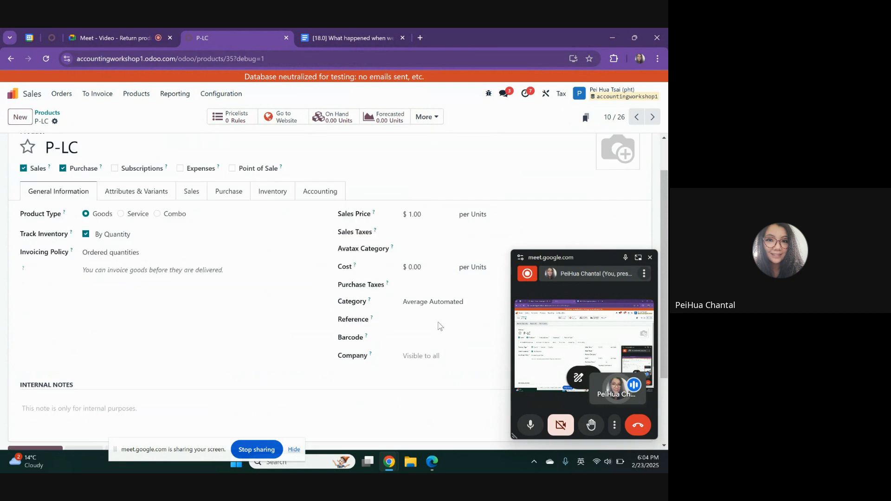
drag(610, 261, 515, 343)
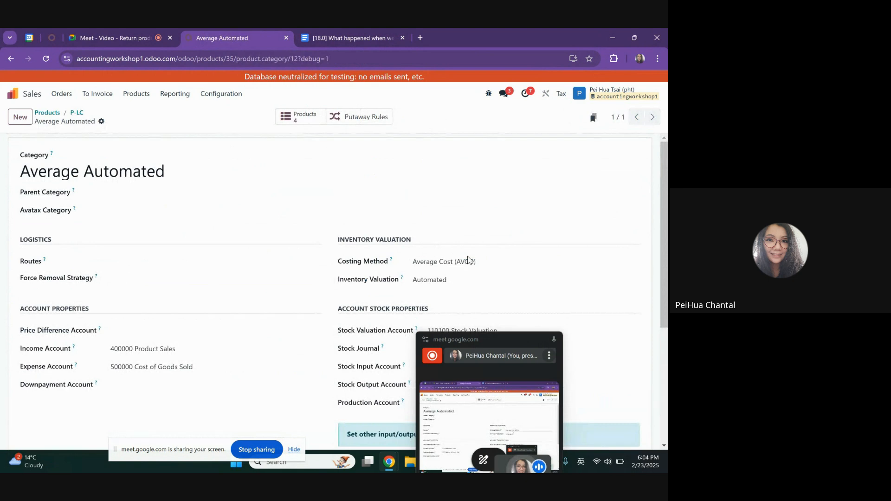
scroll(468, 292, down, 2)
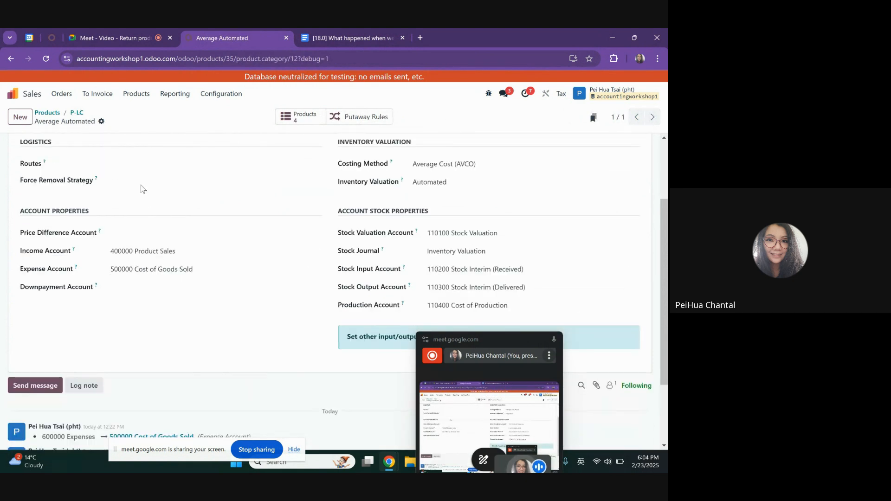
Open the Shipping product and examine its landed cost option and default split method in the purchase details
click(77, 113)
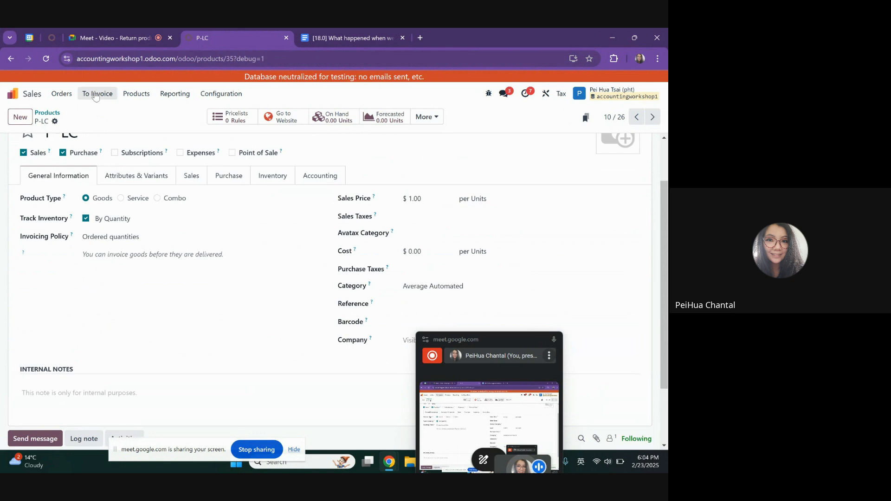
click(42, 116)
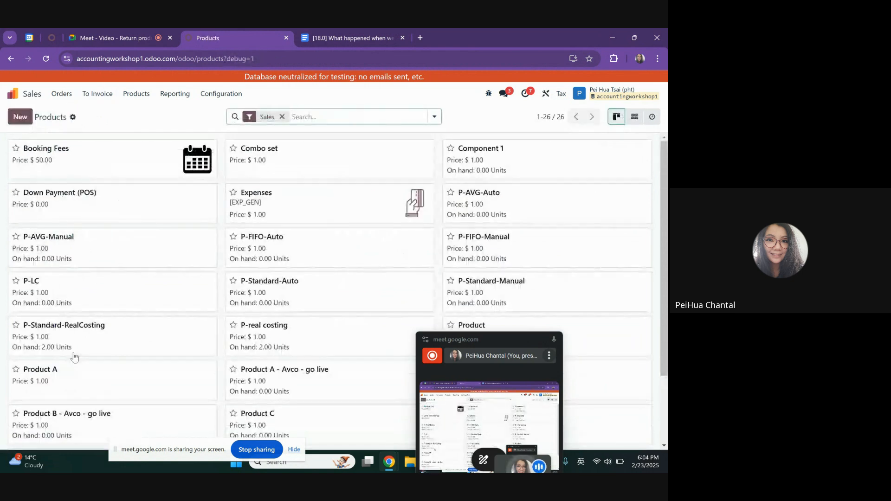
scroll(325, 278, down, 2)
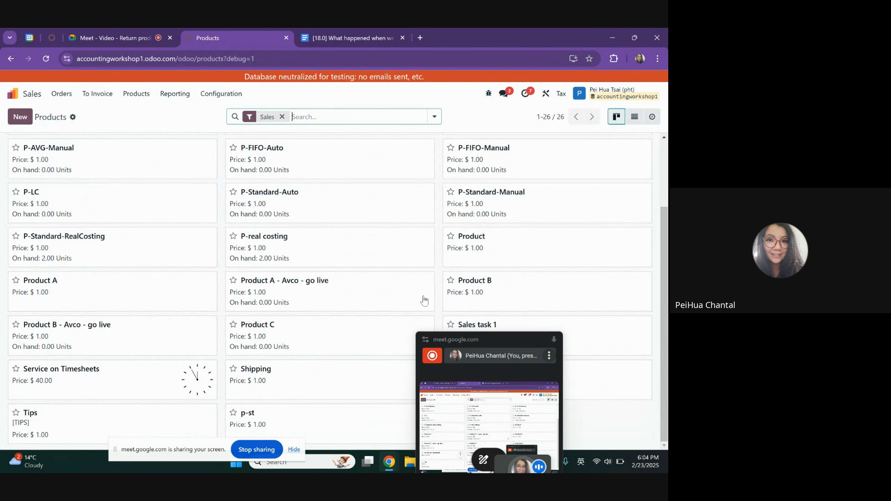
click(299, 378)
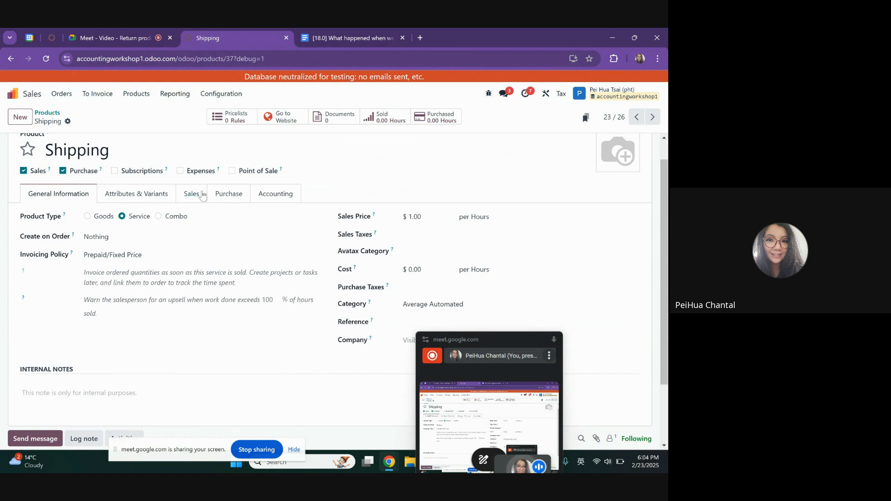
click(214, 198)
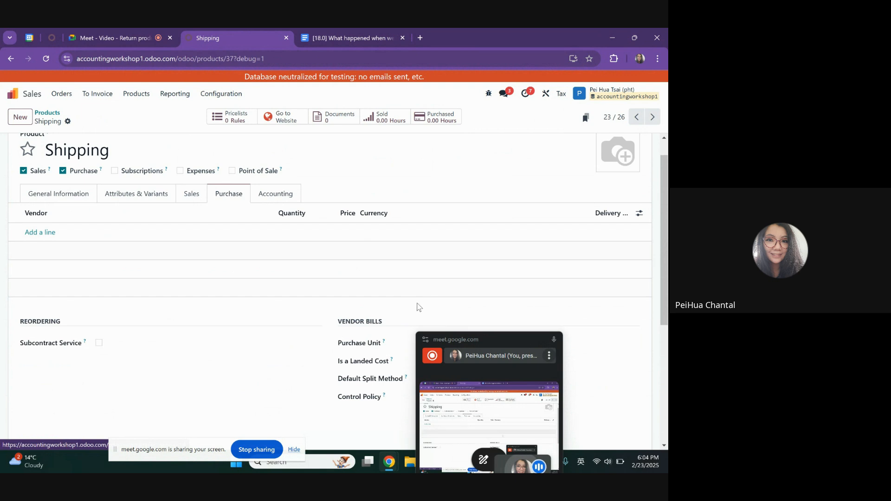
drag(465, 334, 567, 328)
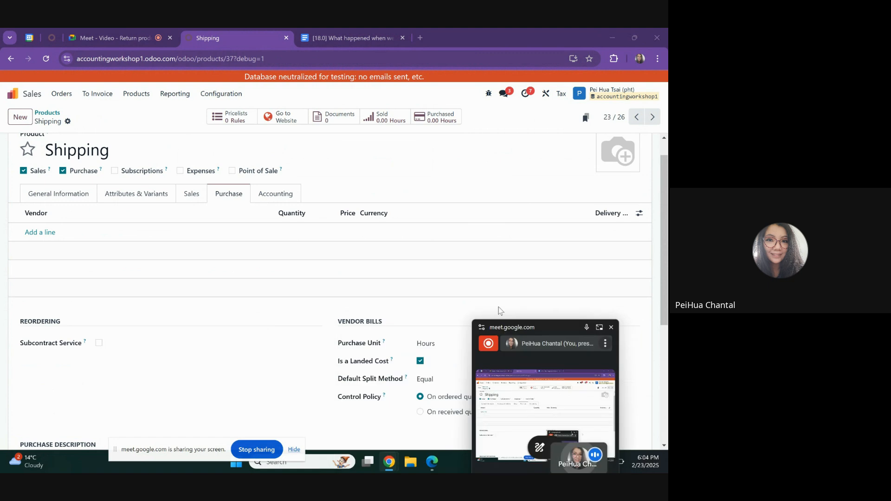
Return to the Google Docs document and go through workflow items 4 to 6, highlighting their text
click(11, 95)
key(ctrl+Tab)
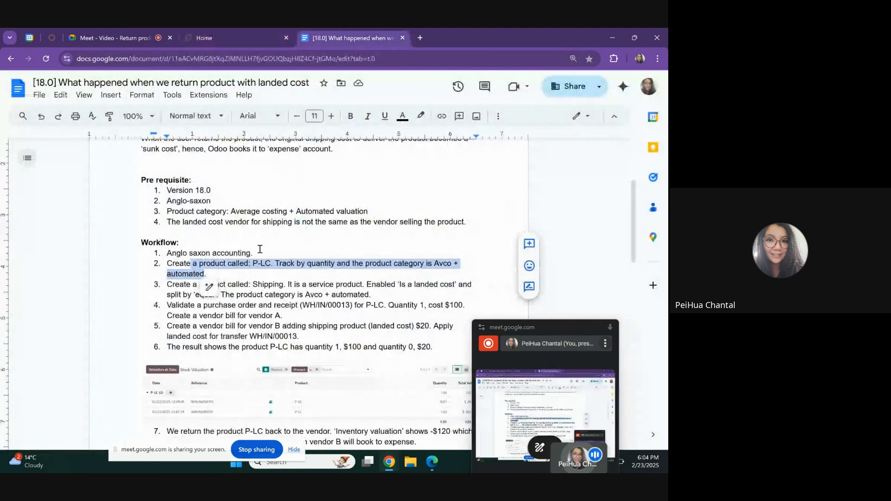
click(248, 308)
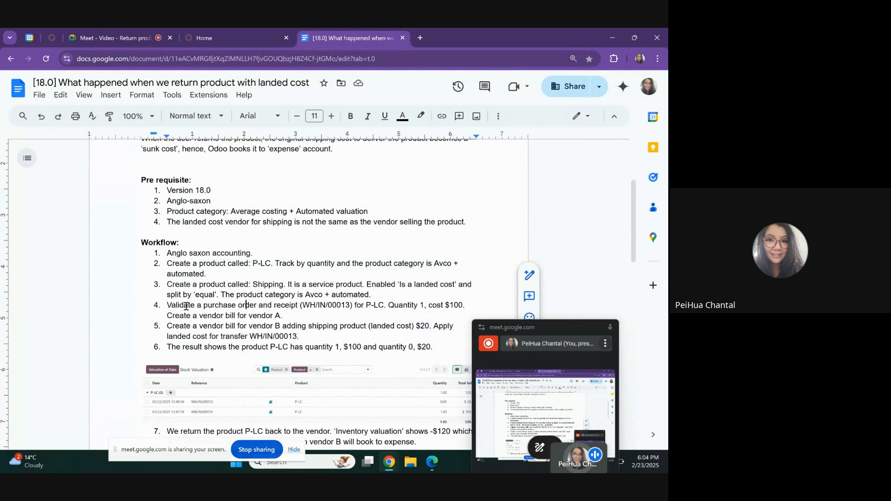
drag(176, 306, 317, 314)
scroll(398, 325, down, 1)
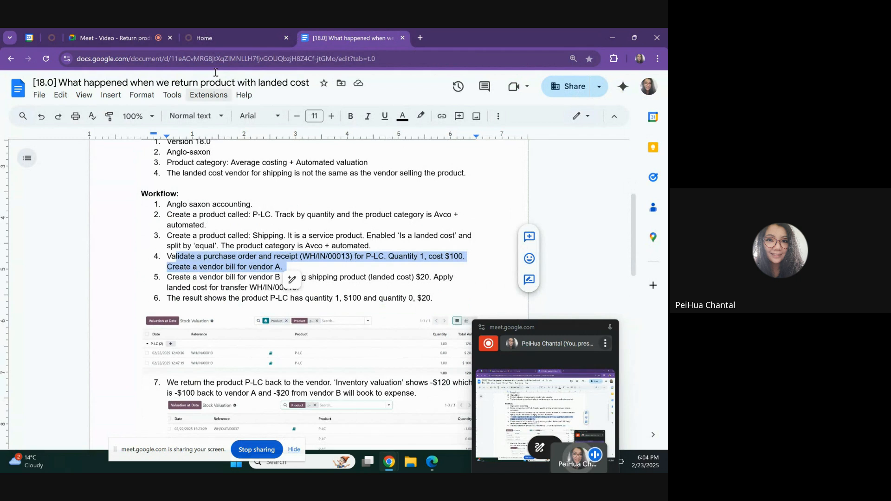
click(204, 267)
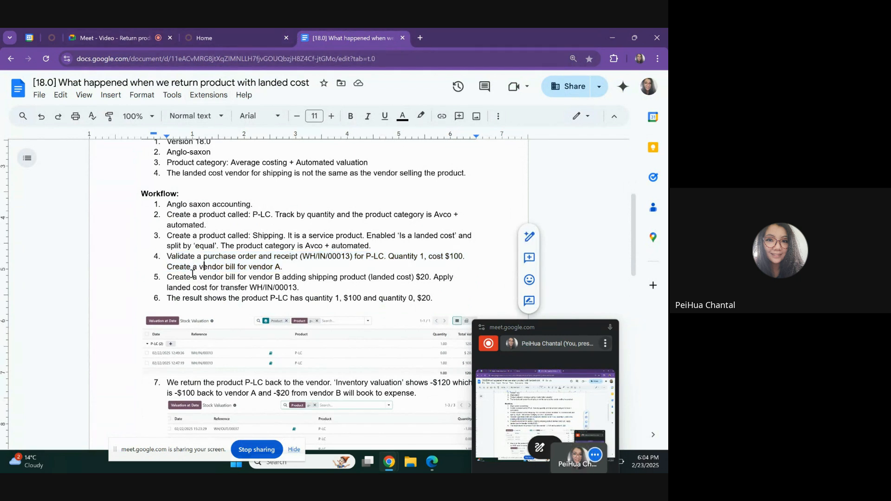
drag(173, 278, 310, 285)
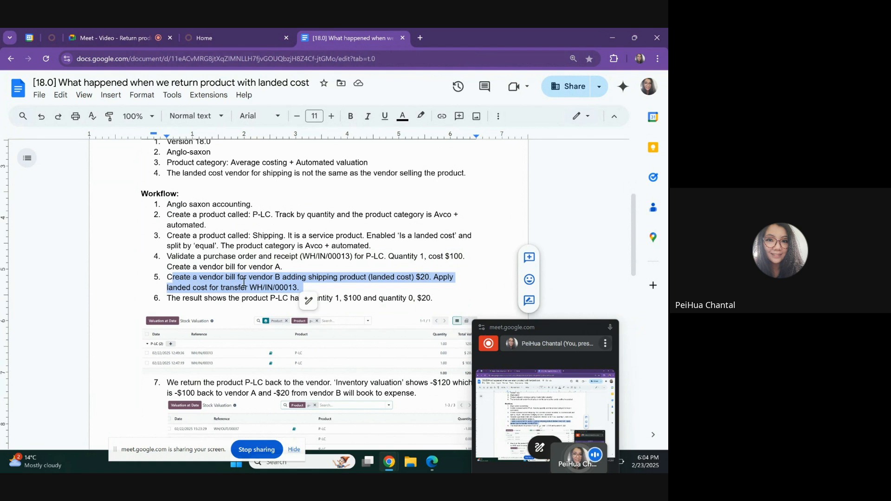
click(180, 299)
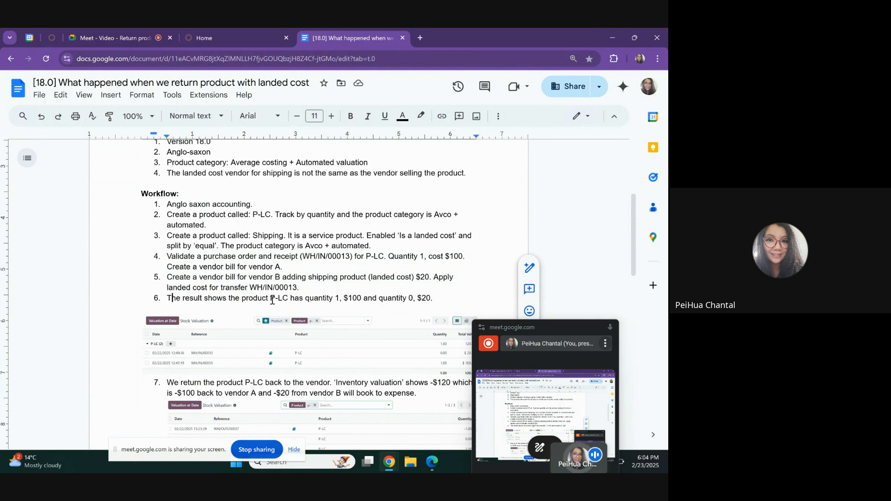
drag(270, 300, 294, 288)
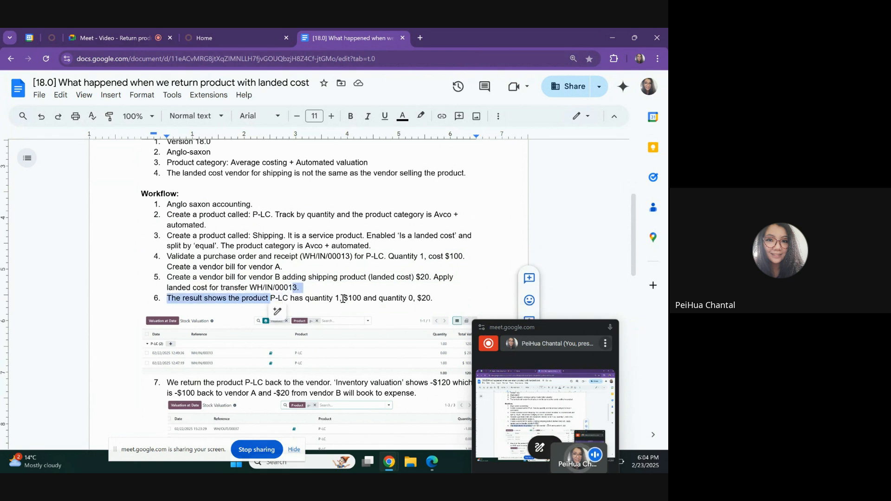
drag(345, 299, 415, 299)
click(438, 299)
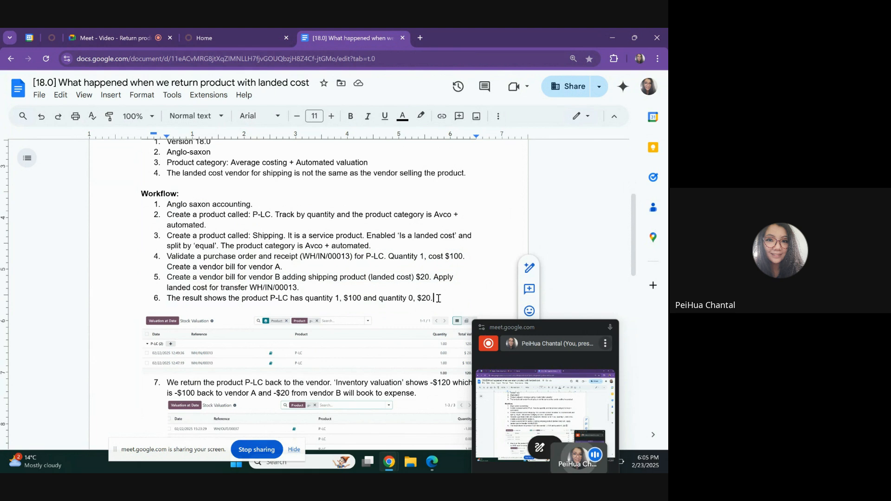
Switch to Odoo and create a new request for quotation in Purchase with Vendor A as the vendor
click(221, 31)
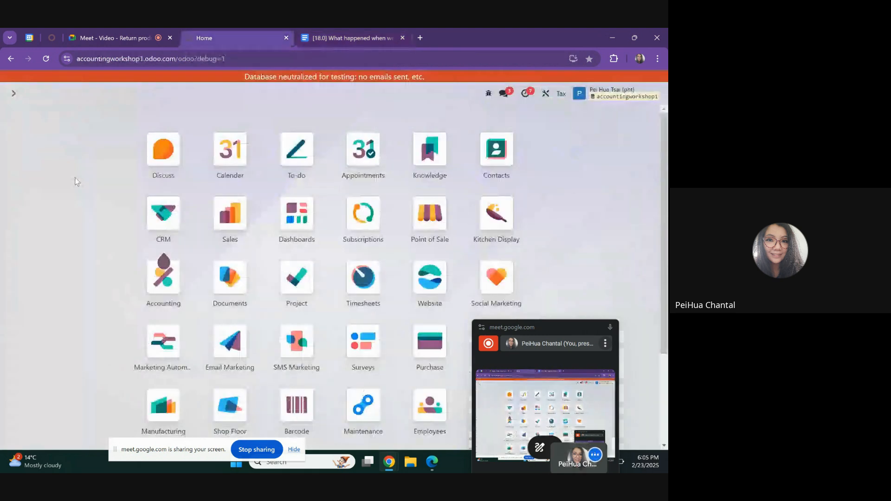
text(purhcas)
key(Return)
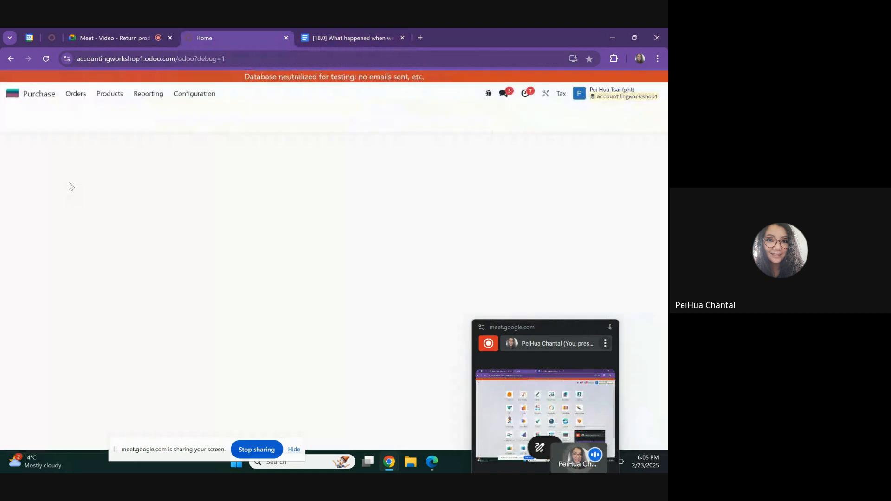
click(76, 93)
click(84, 123)
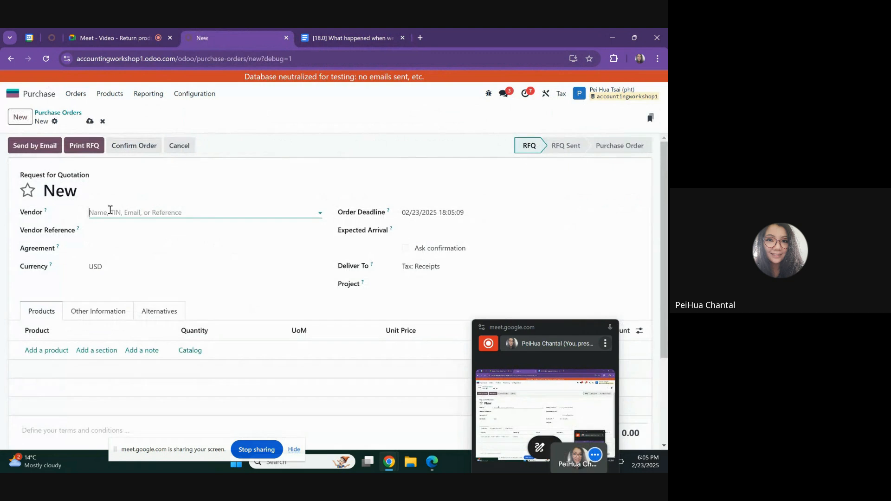
click(109, 210)
click(110, 230)
Add a P-LC line with a unit price of 100 to the request for quotation and confirm the order
click(49, 353)
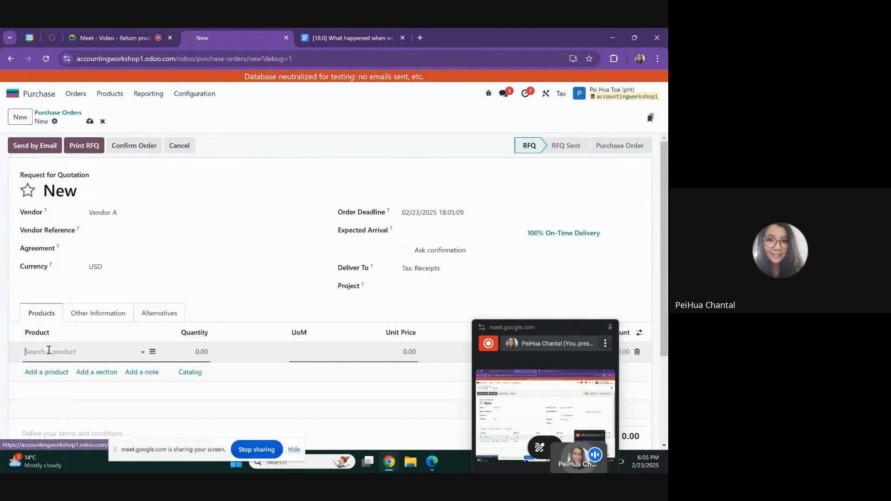
text(p-lc)
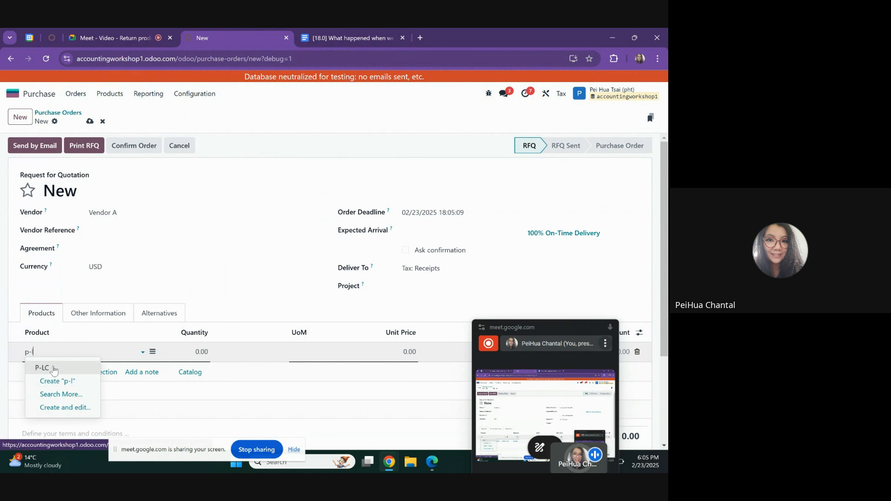
key(Return)
click(404, 352)
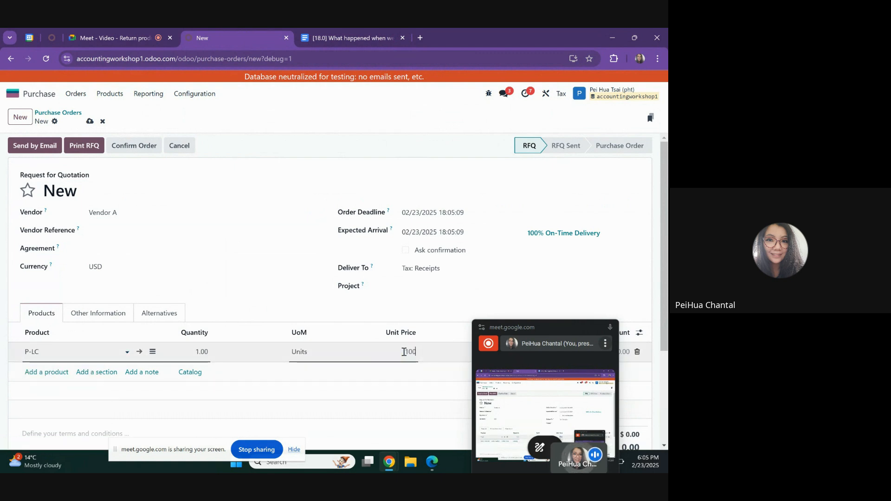
text(100)
click(133, 145)
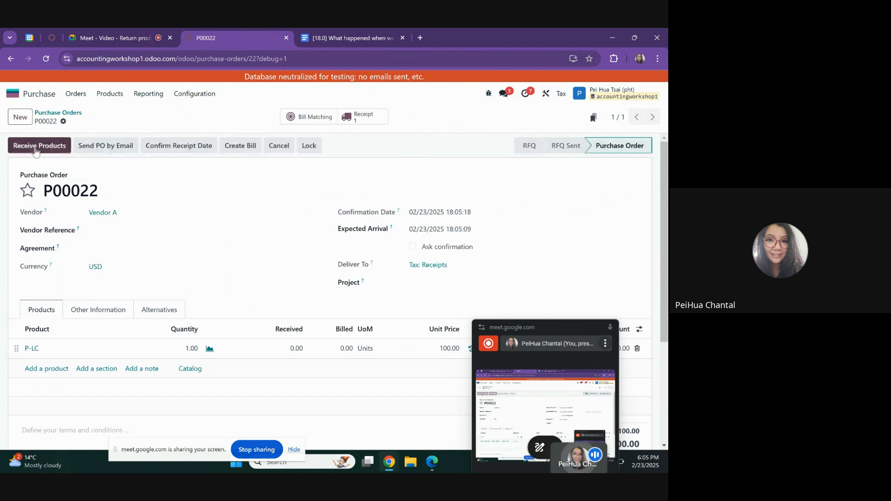
Receive the ordered P-LC product, validate the receipt and highlight its reference number
click(35, 147)
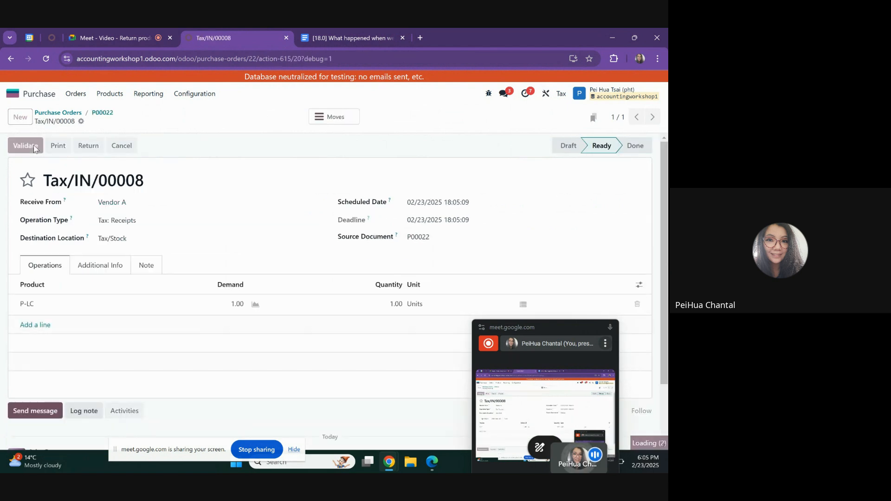
click(33, 145)
drag(145, 181, 41, 181)
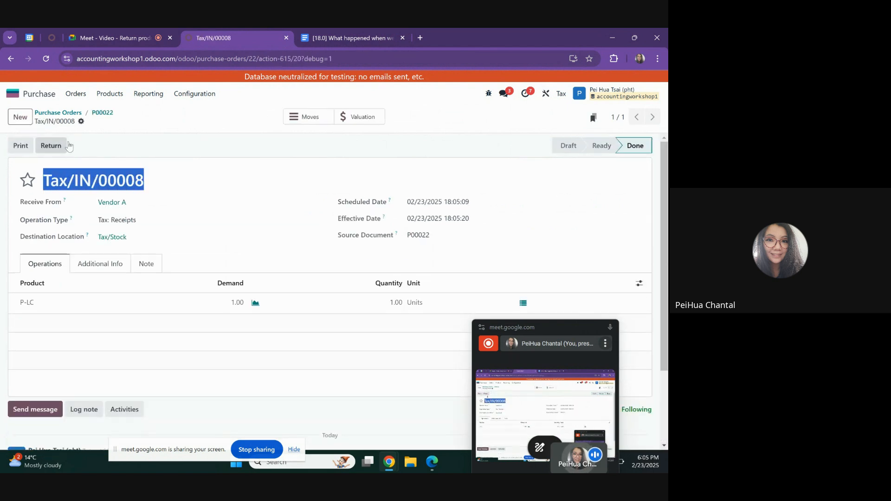
Create the vendor bill from the purchase order with bill date 02/03/2025 and confirm it
click(103, 113)
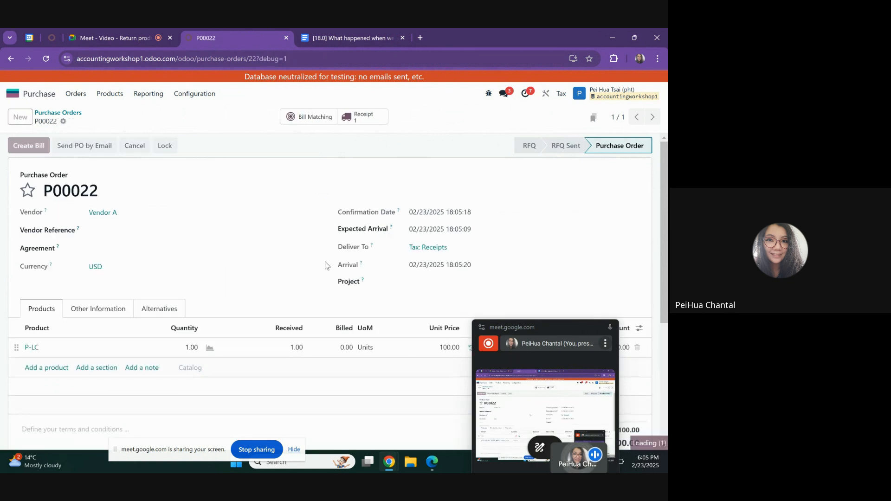
click(28, 145)
click(420, 215)
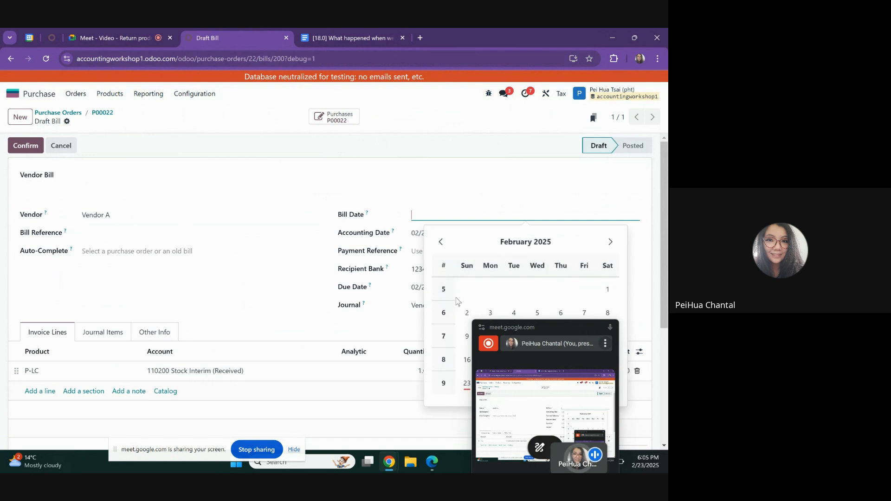
click(491, 312)
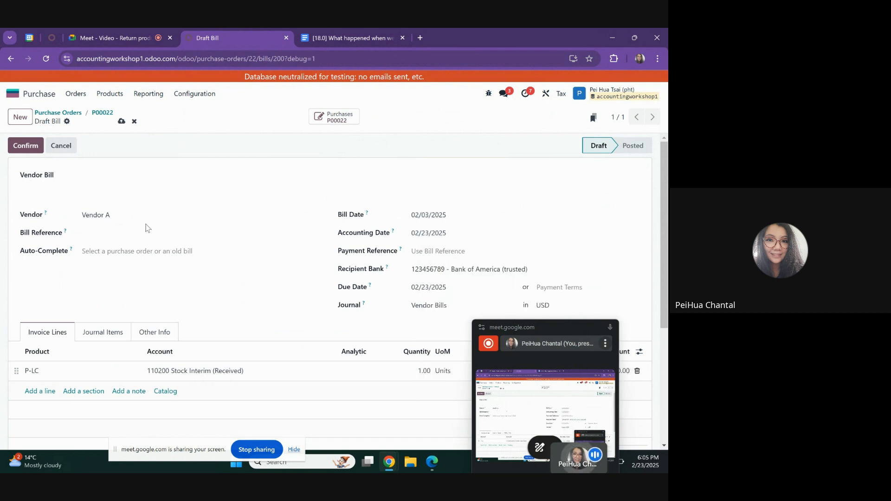
drag(528, 340, 454, 241)
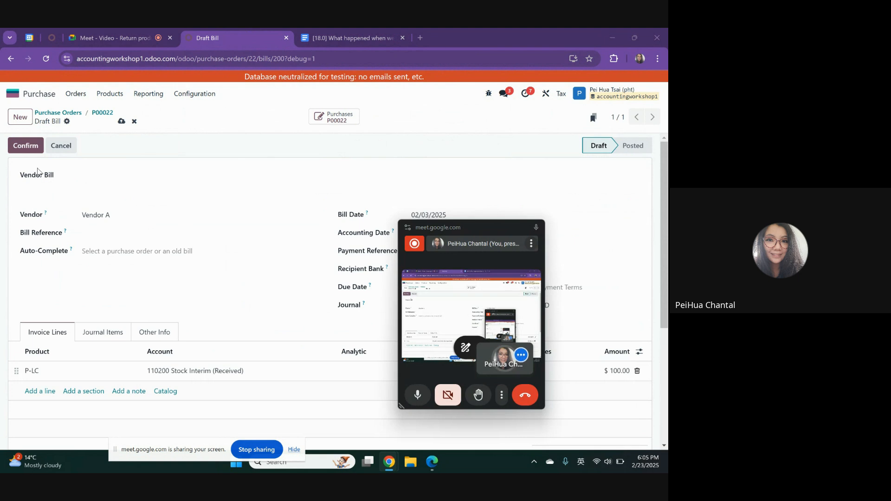
click(28, 145)
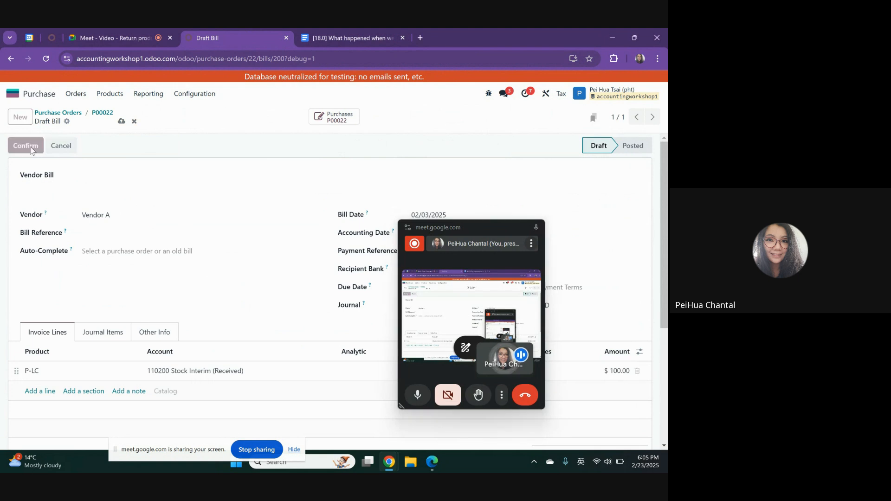
Switch to the Accounting app and start a new vendor bill with Vendor B as the vendor
click(102, 113)
click(13, 93)
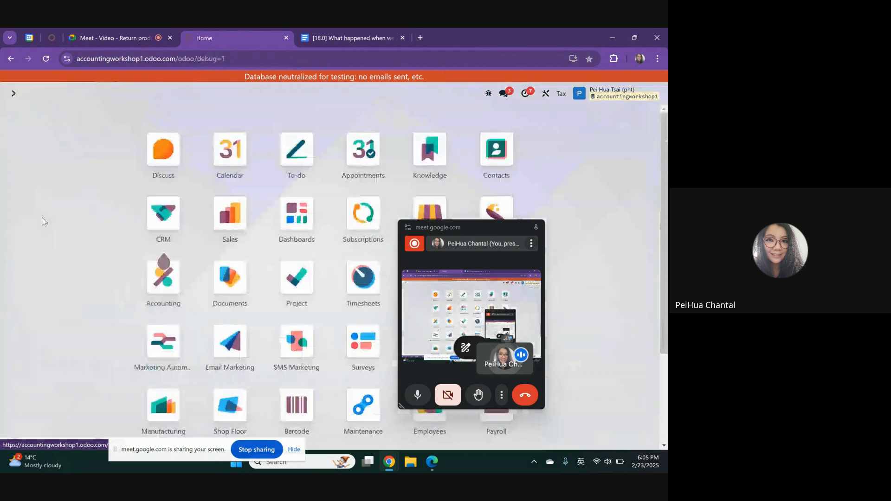
click(170, 269)
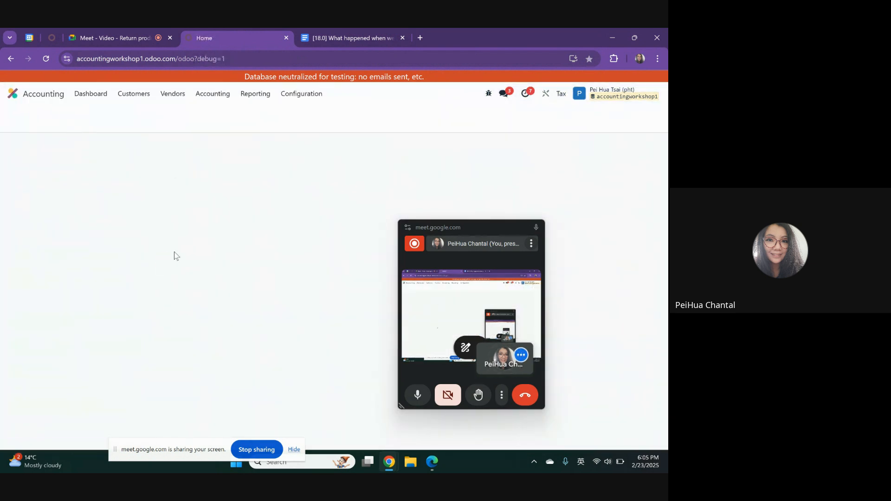
click(172, 93)
click(176, 115)
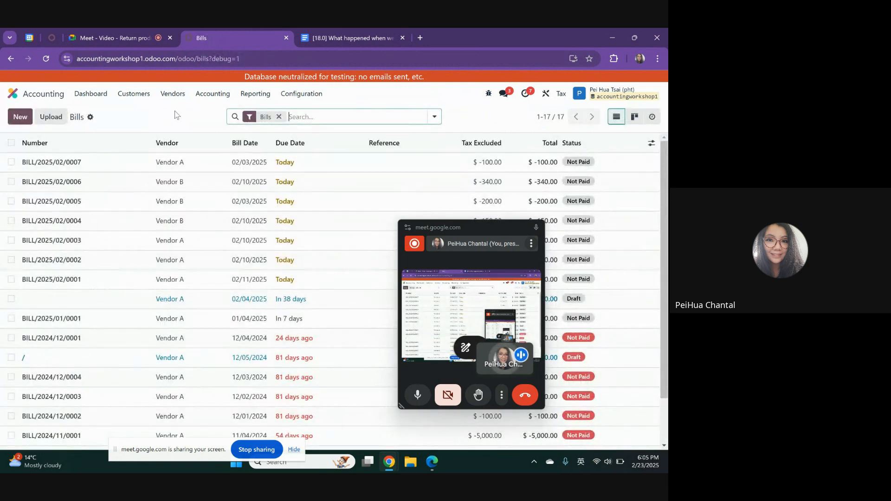
click(20, 117)
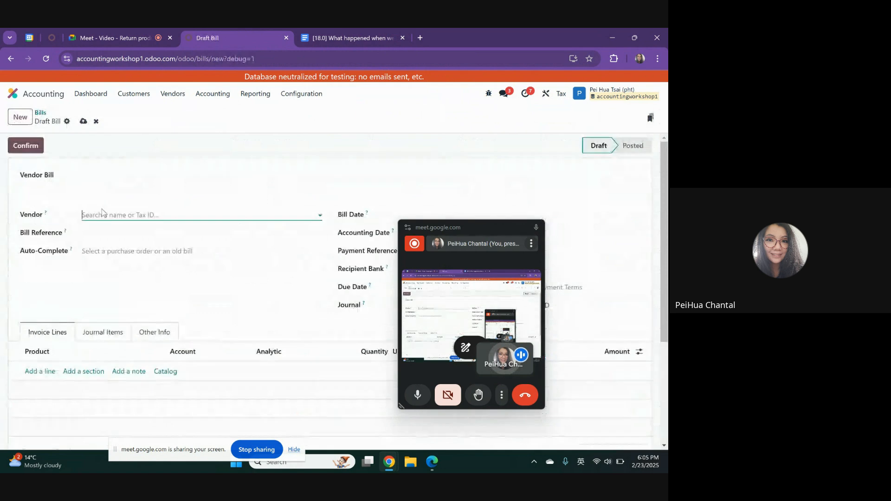
click(103, 214)
click(109, 243)
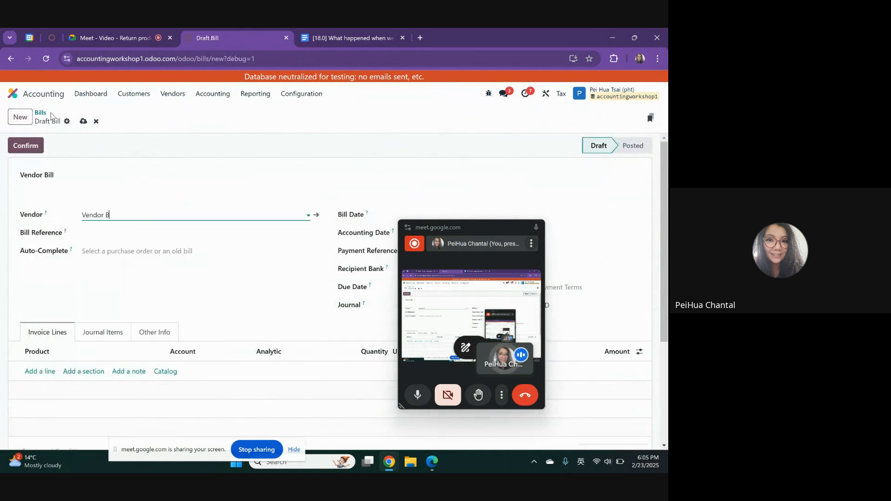
Add an invoice line for the Shipping product at a price of 20.00 to the Vendor B bill
click(40, 371)
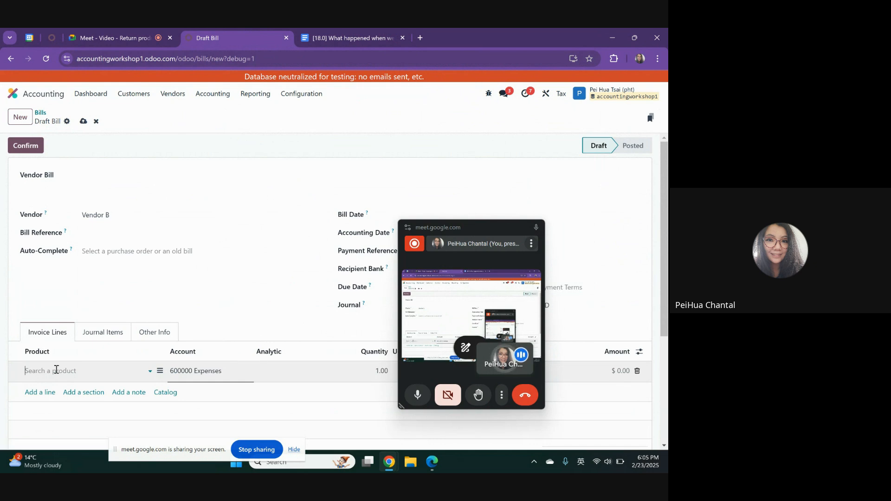
text(ship)
click(51, 386)
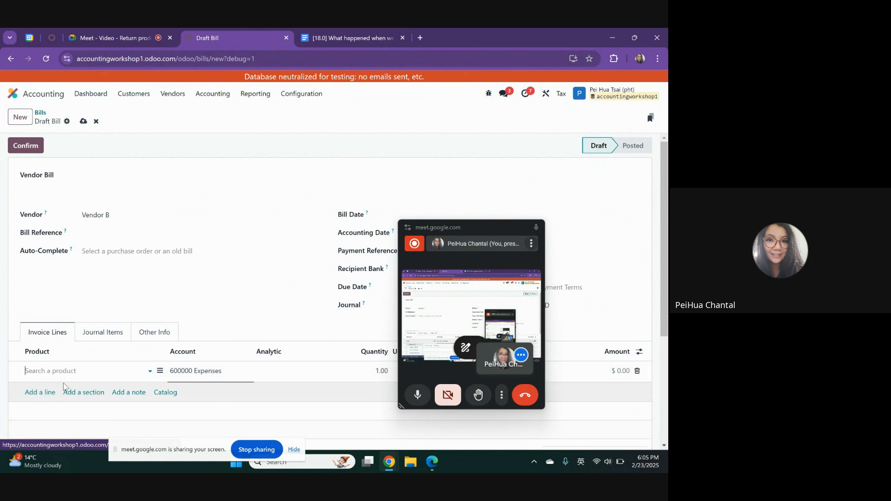
mouse_move(485, 224)
mouse_down()
mouse_move(286, 107)
mouse_move(209, 126)
mouse_up()
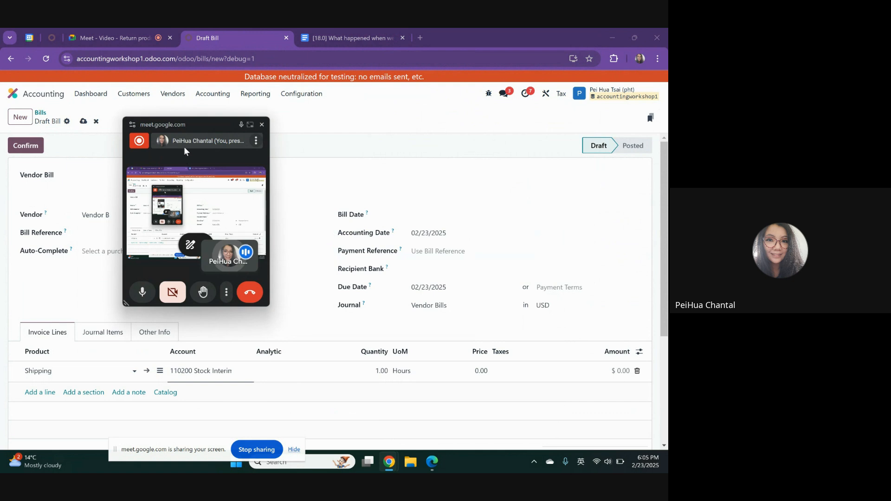
drag(209, 124, 324, 117)
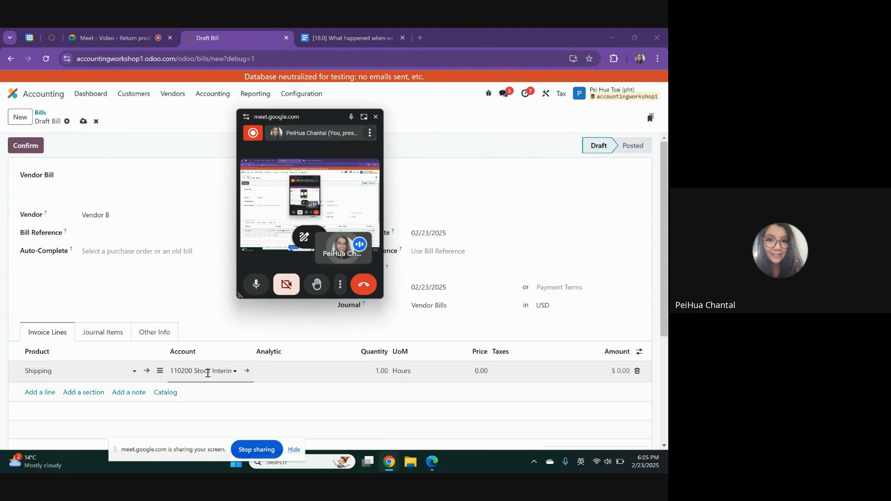
click(482, 371)
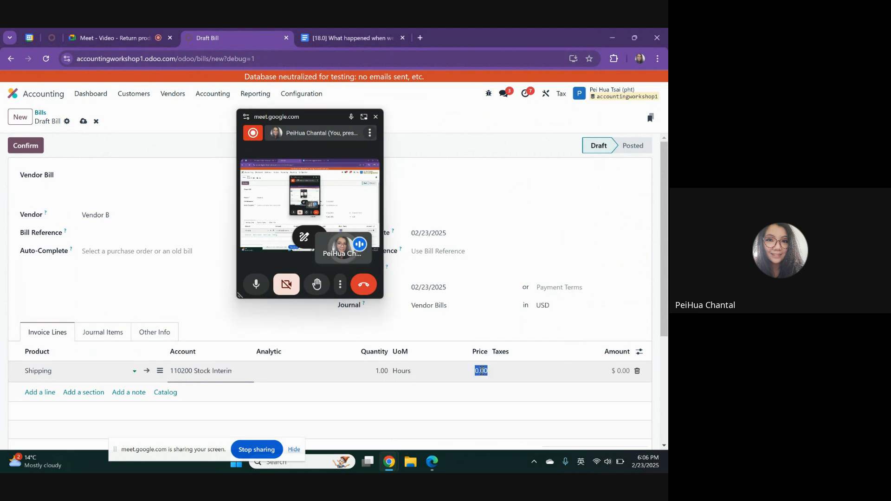
click(5, 188)
Set the Vendor B bill's date to 02/17/2025 and confirm the bill
click(26, 145)
drag(26, 146, 227, 199)
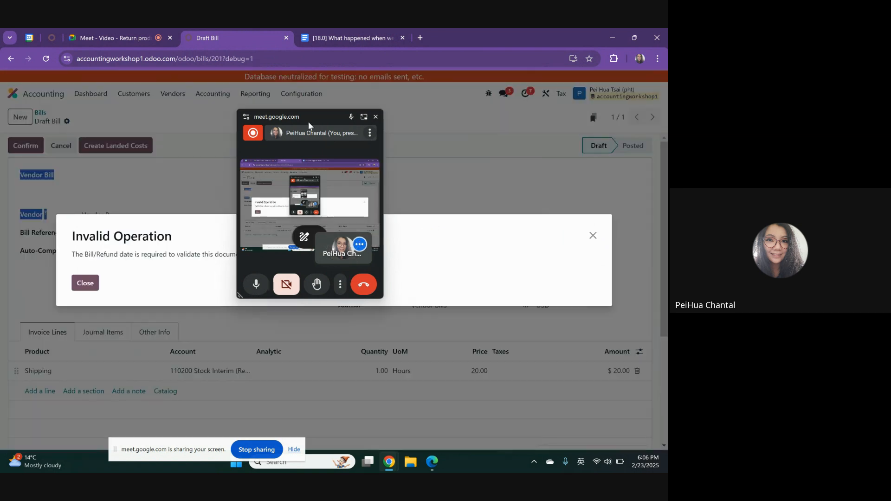
drag(309, 121, 185, 335)
click(85, 282)
click(438, 215)
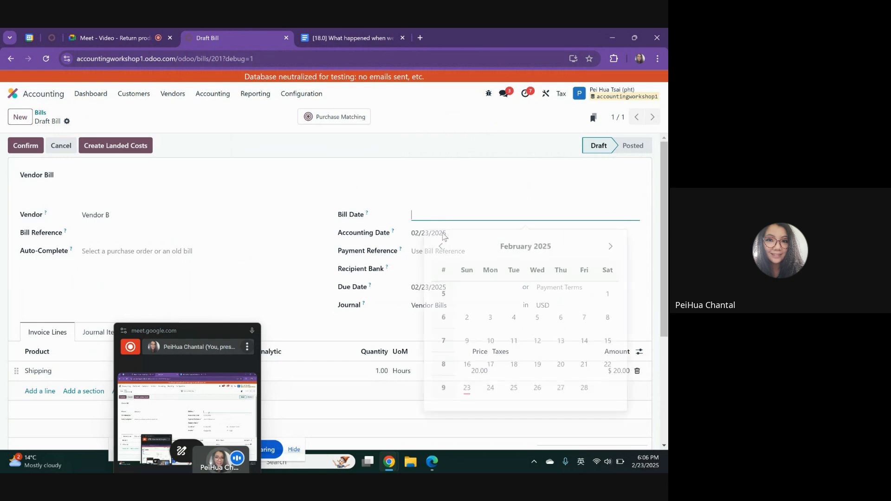
click(483, 358)
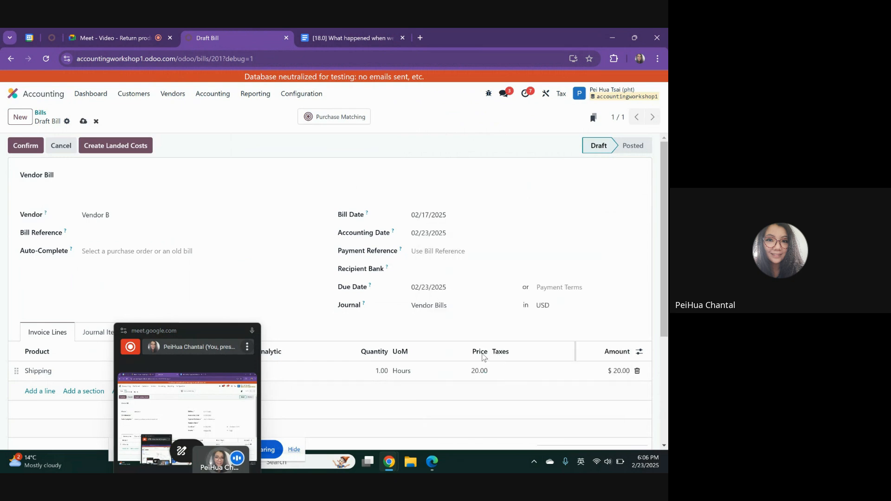
click(25, 146)
Create a landed cost from the shipping bill, apply it to transfer Tax/IN/00008 and validate it
click(139, 146)
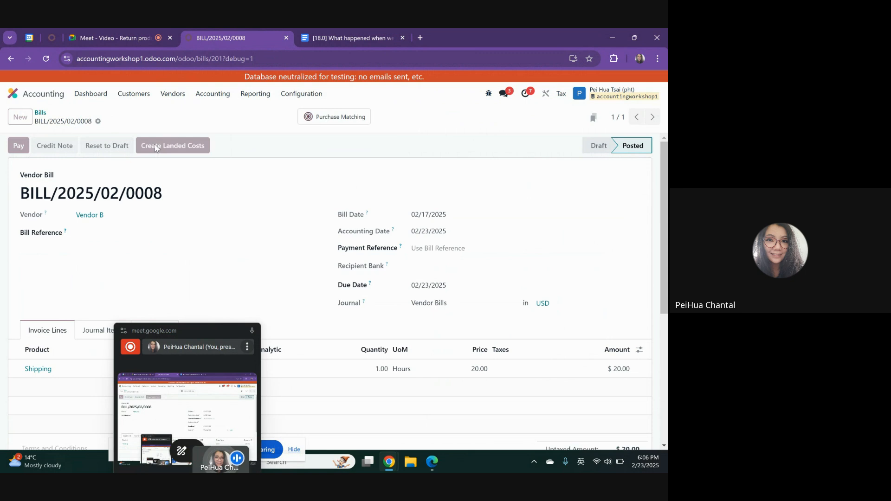
drag(201, 329, 392, 265)
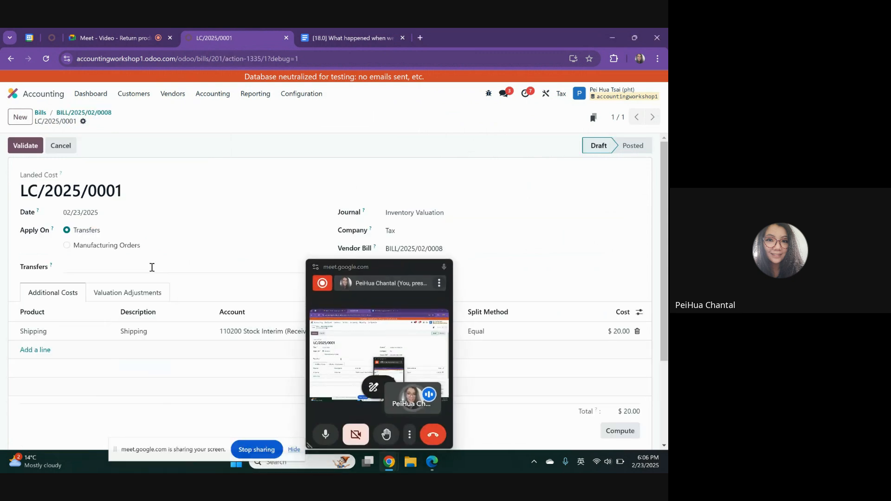
click(151, 266)
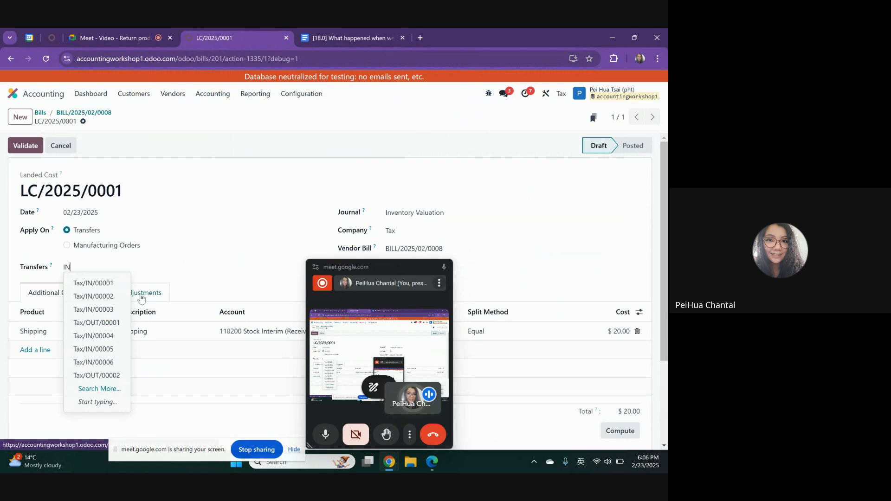
click(101, 375)
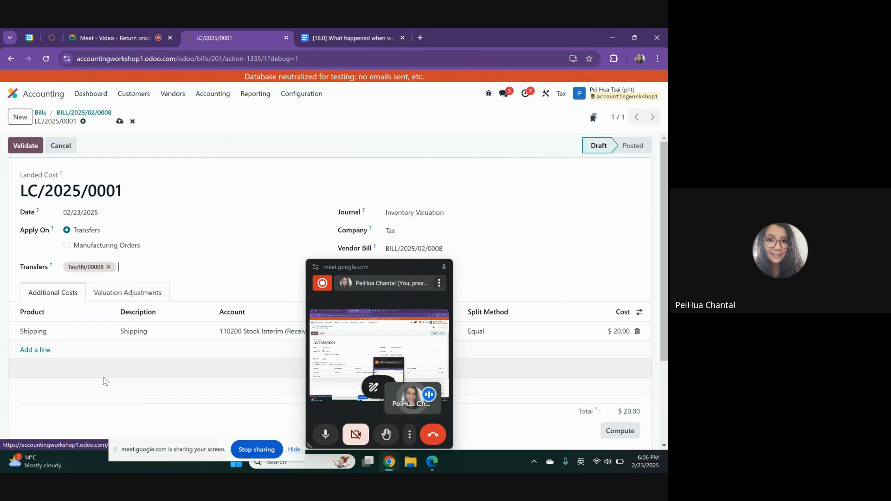
drag(385, 266, 600, 136)
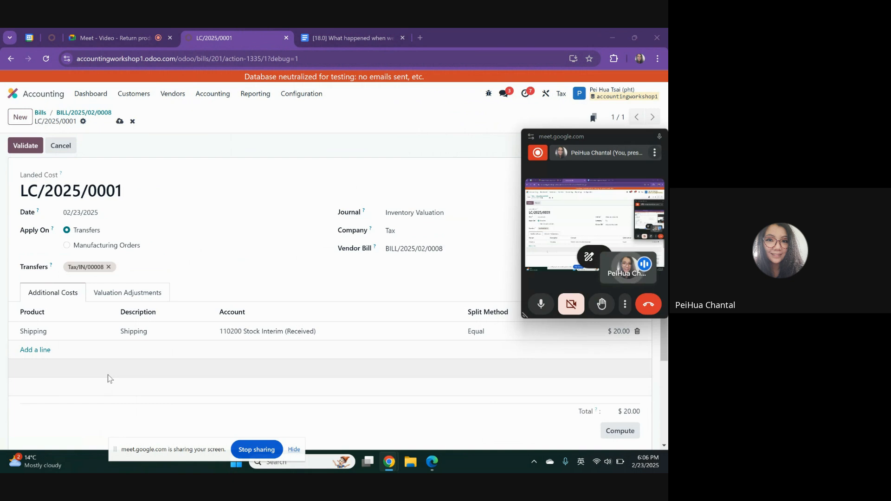
click(27, 150)
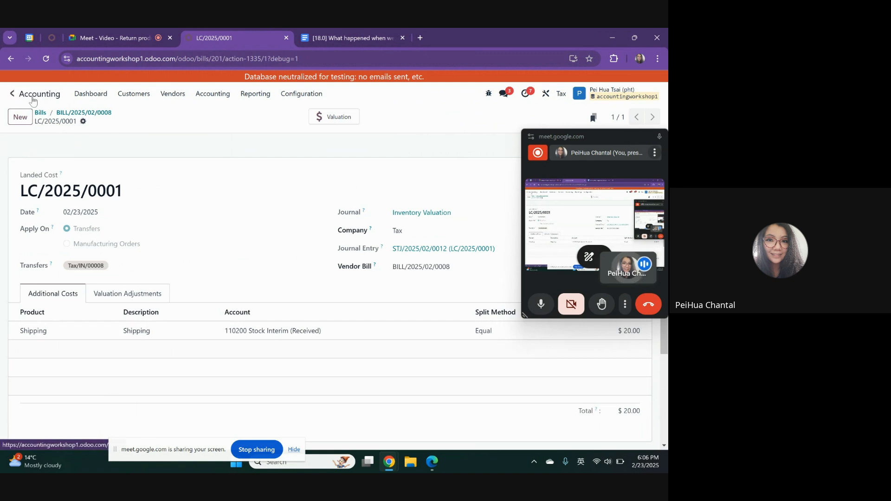
Open the stock valuation report in Inventory and select both P-LC entries for Tax/IN/00008 to examine their combined value
click(12, 93)
scroll(375, 337, down, 3)
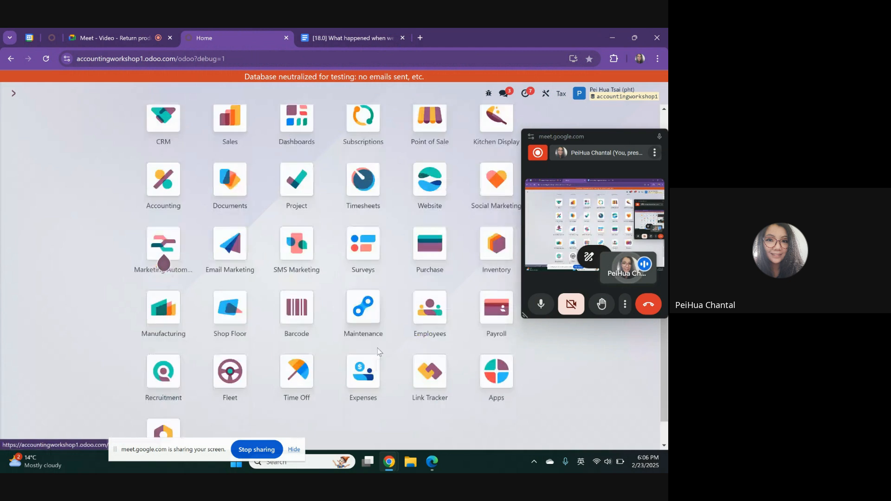
click(496, 242)
click(201, 93)
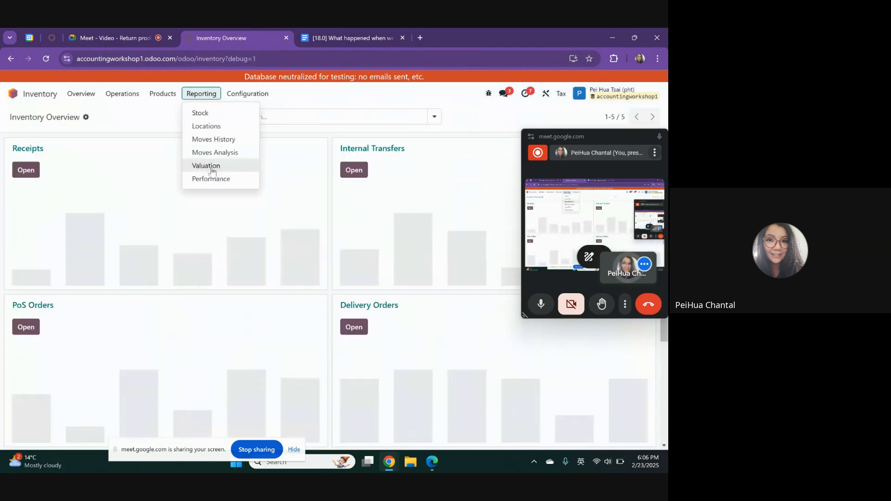
click(211, 166)
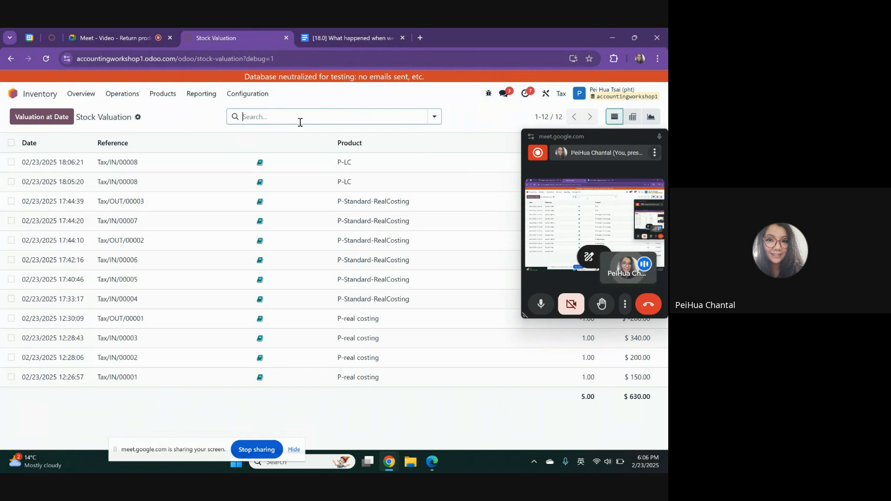
drag(621, 139, 387, 248)
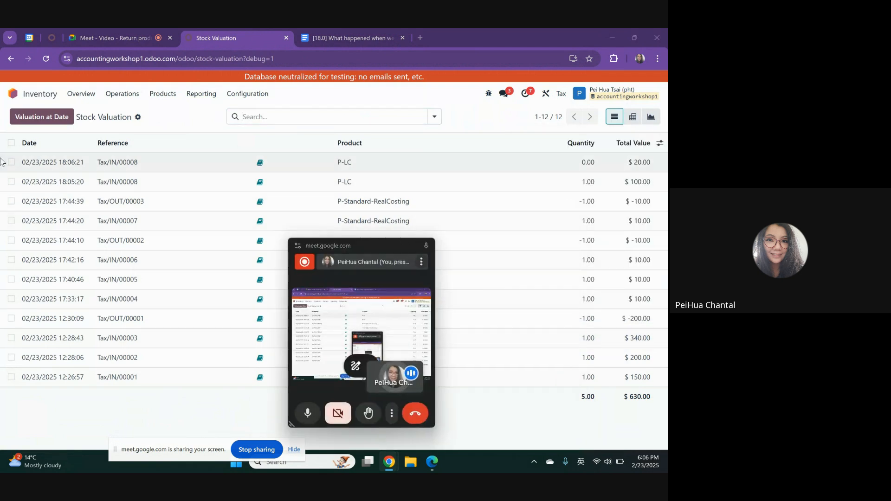
click(11, 181)
click(11, 162)
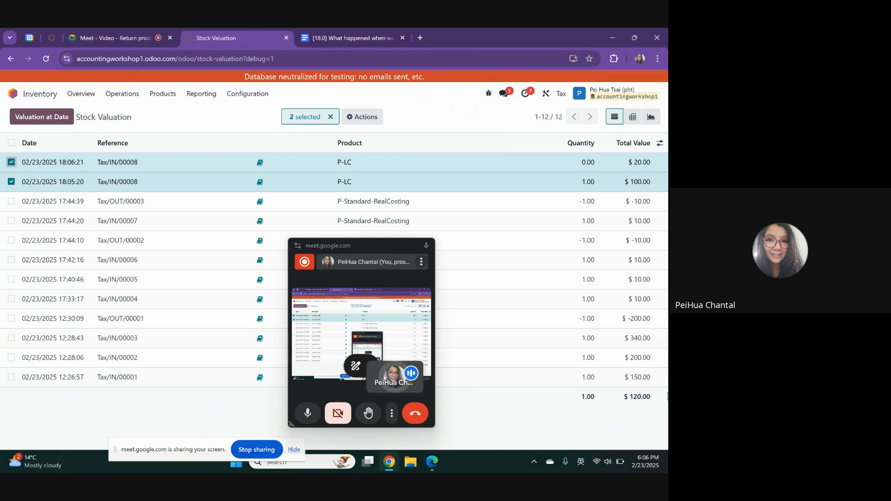
Clear the selection and reselect both P-LC entries for Tax/IN/00008 to review the product value and its landed cost
drag(374, 246, 402, 248)
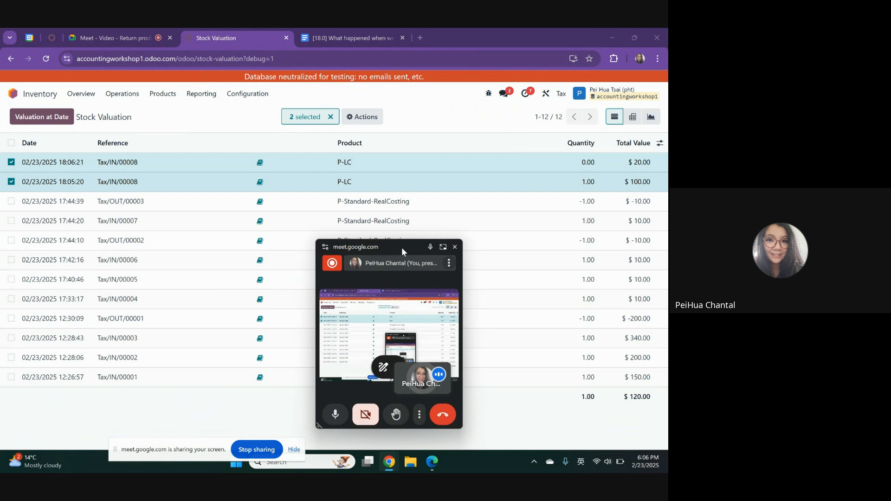
click(11, 181)
click(11, 162)
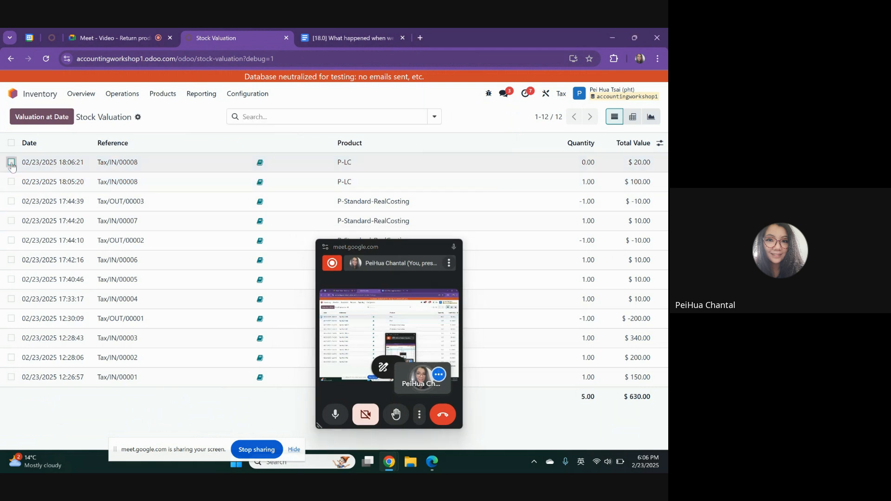
click(11, 181)
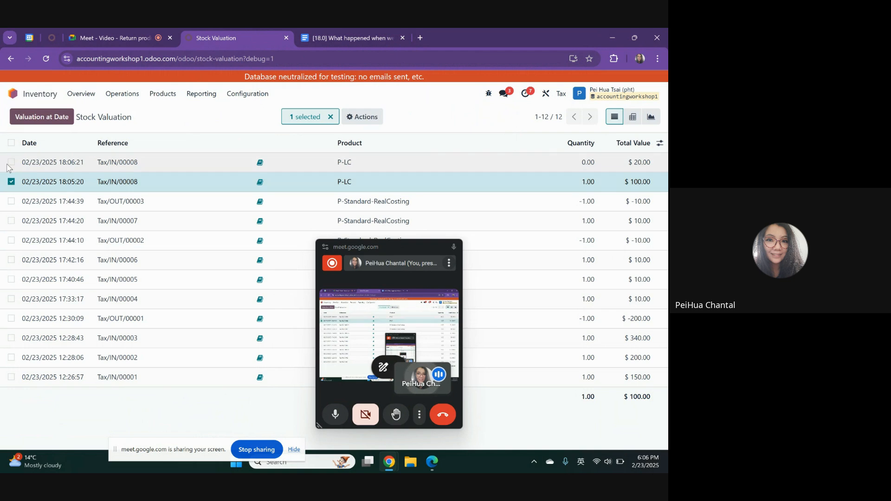
click(12, 162)
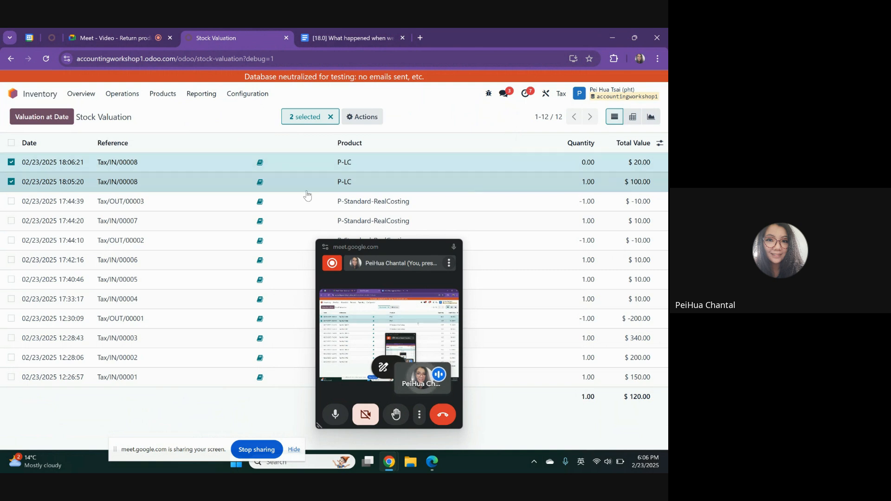
Open purchase order P00022 from the Purchase app's order list and go to its receipt
click(30, 97)
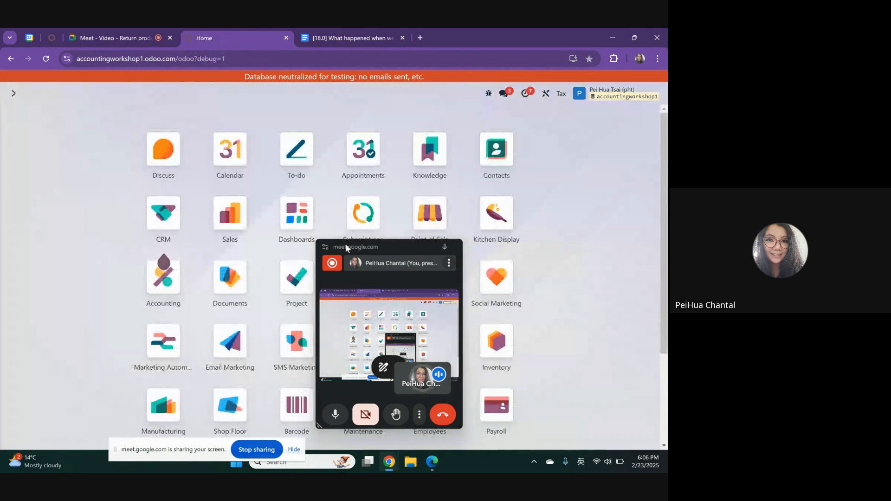
drag(394, 251, 587, 245)
scroll(160, 324, down, 2)
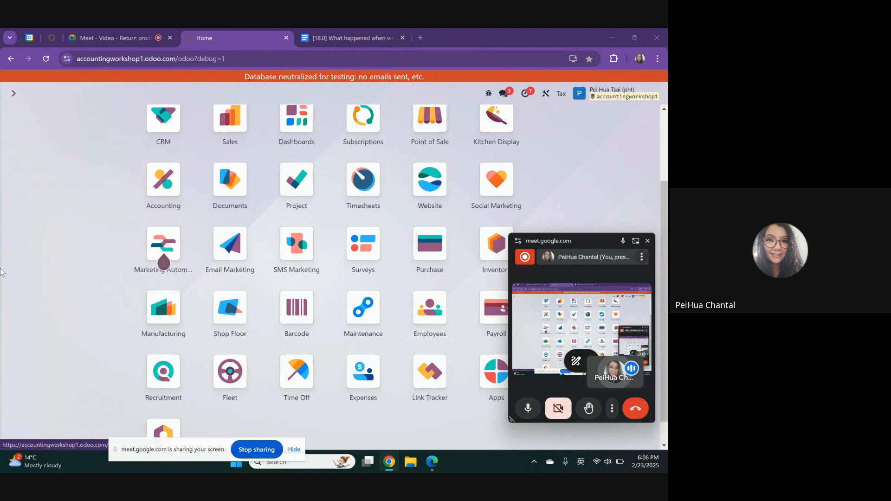
text(purch)
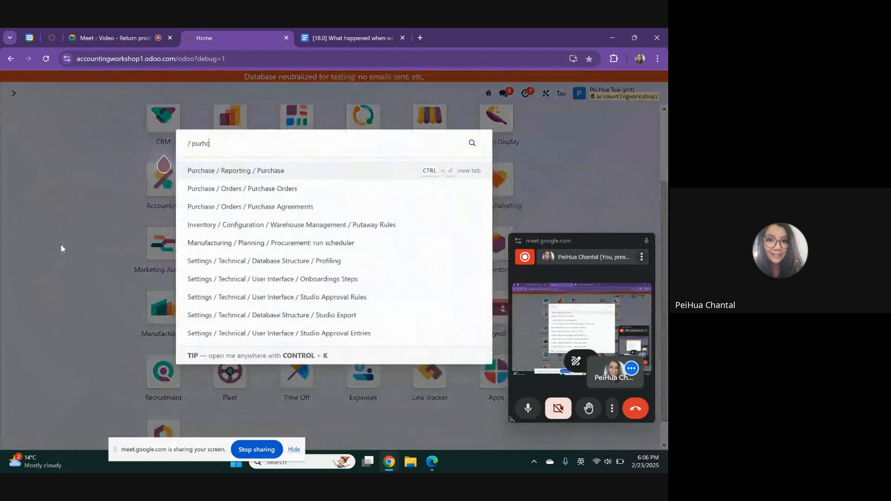
click(330, 195)
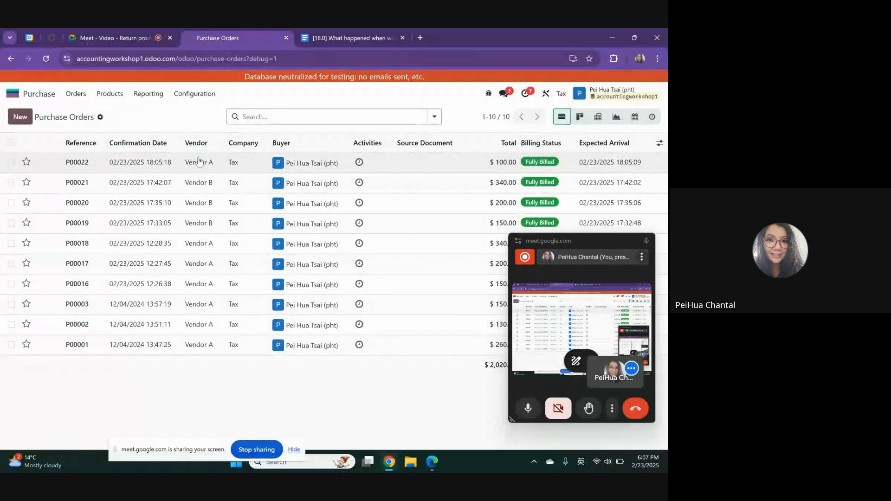
click(200, 162)
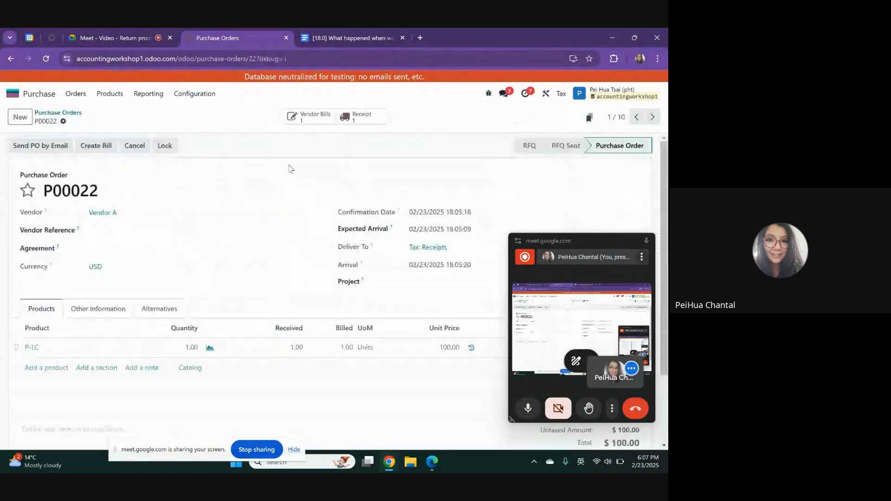
click(355, 116)
Create a return of the P-LC unit from receipt Tax/IN/00008 and validate the return transfer
click(49, 146)
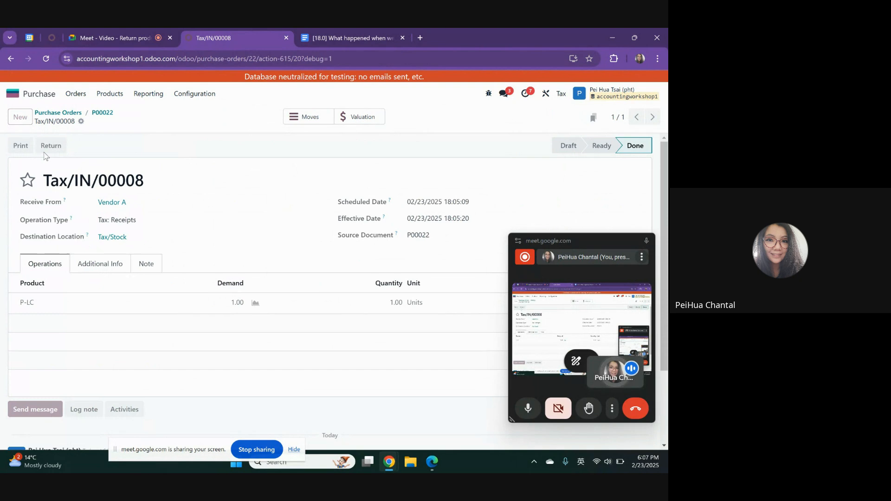
drag(577, 246, 580, 176)
click(153, 338)
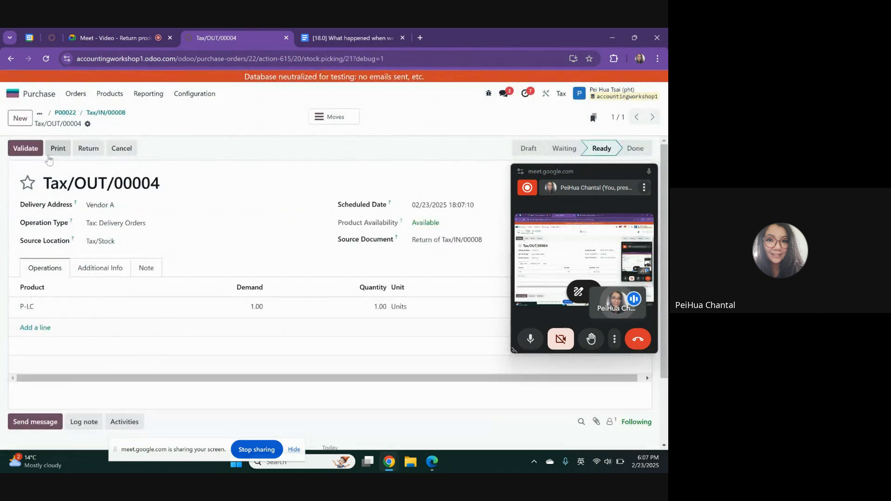
click(23, 149)
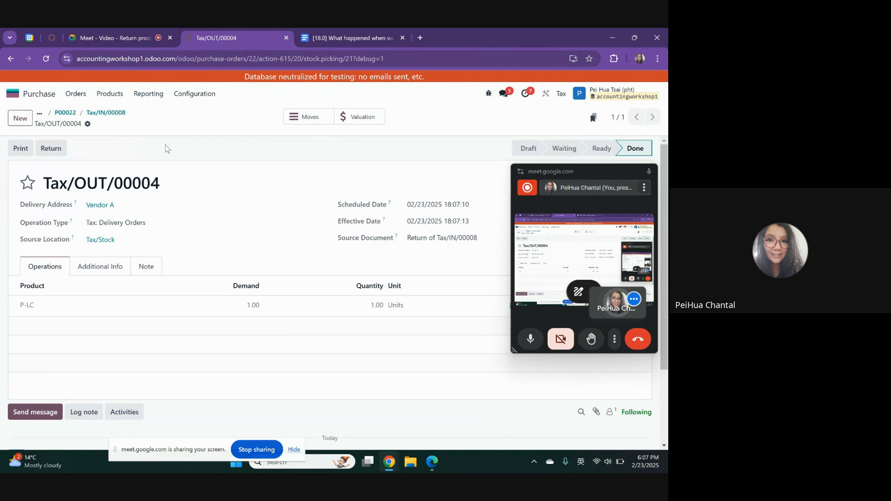
Go back to purchase order P00022 and open its vendor bill
click(115, 116)
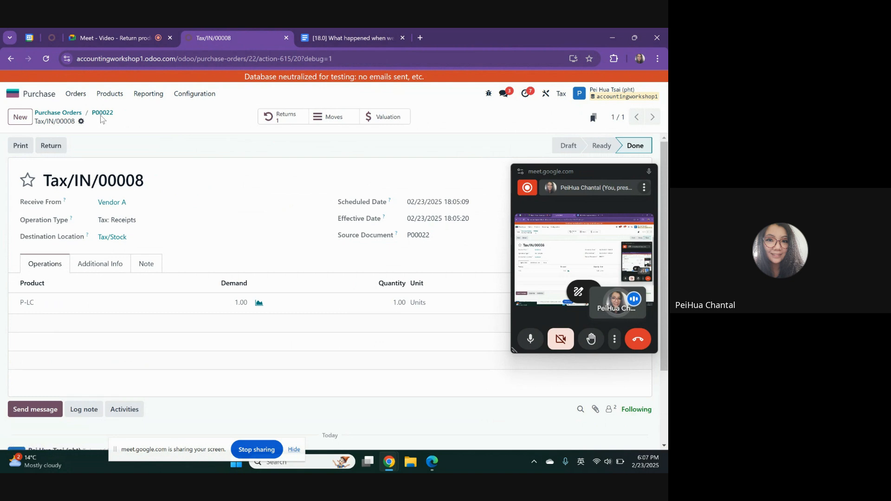
click(103, 113)
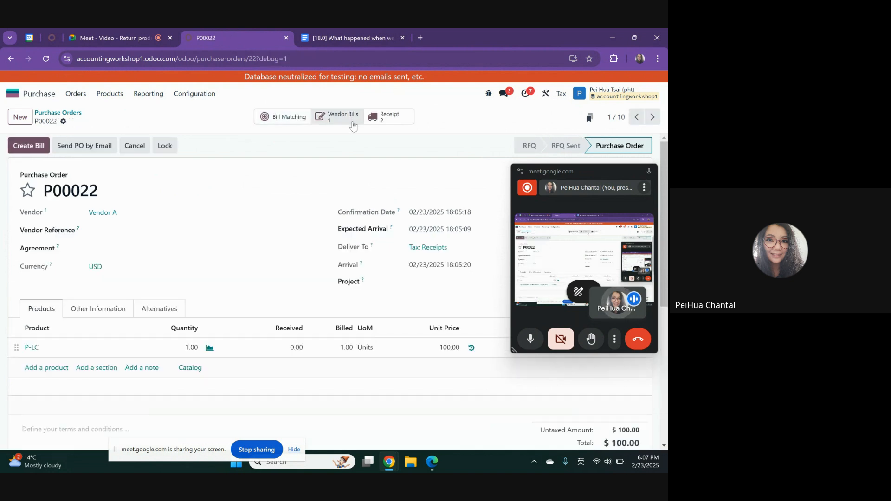
click(353, 124)
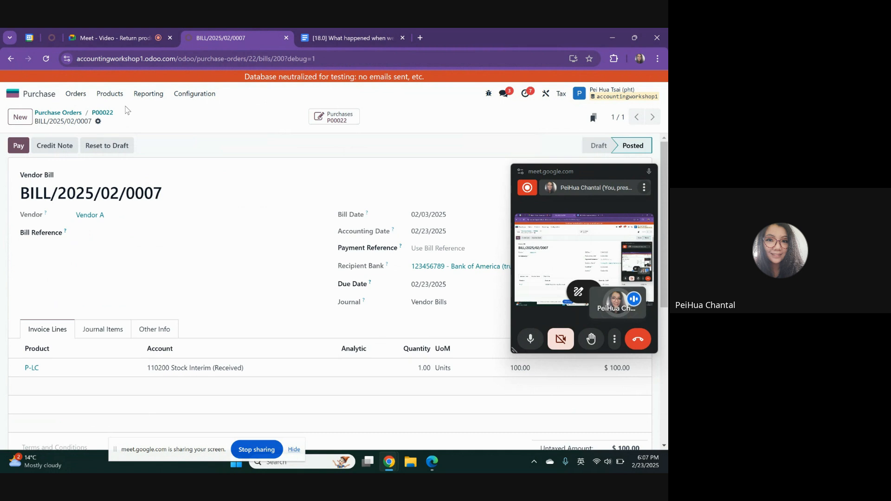
Reverse the P-LC vendor bill with a credit note giving the reason "Return" and confirm the credit note
click(56, 145)
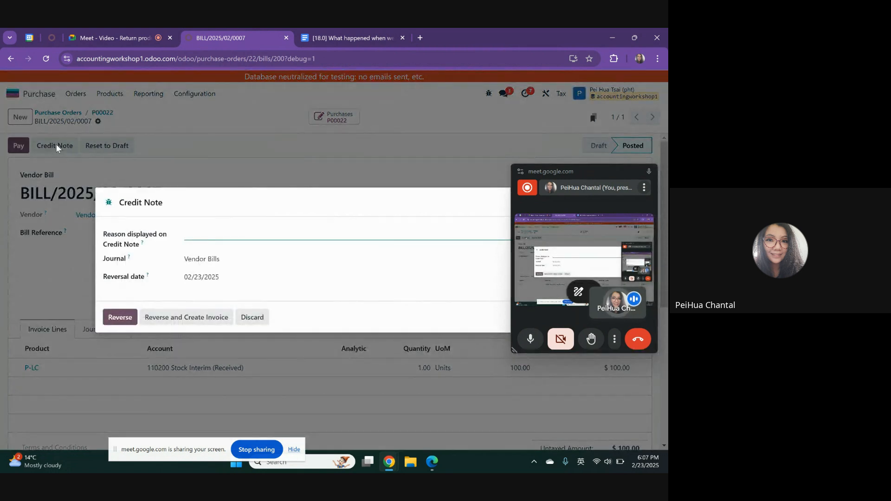
text(Return)
click(108, 315)
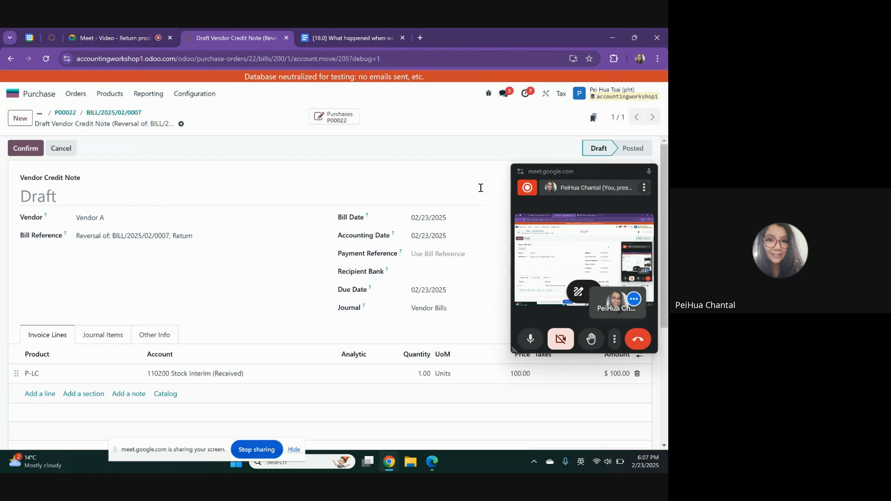
drag(576, 173, 248, 171)
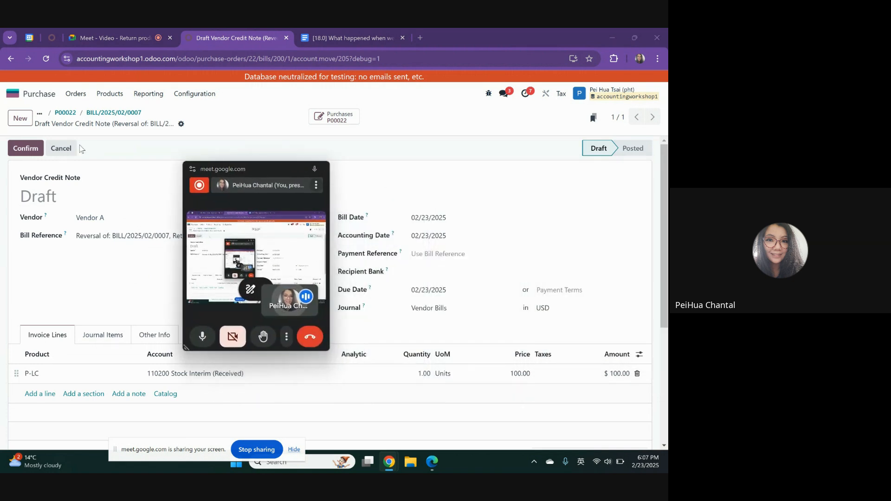
click(23, 155)
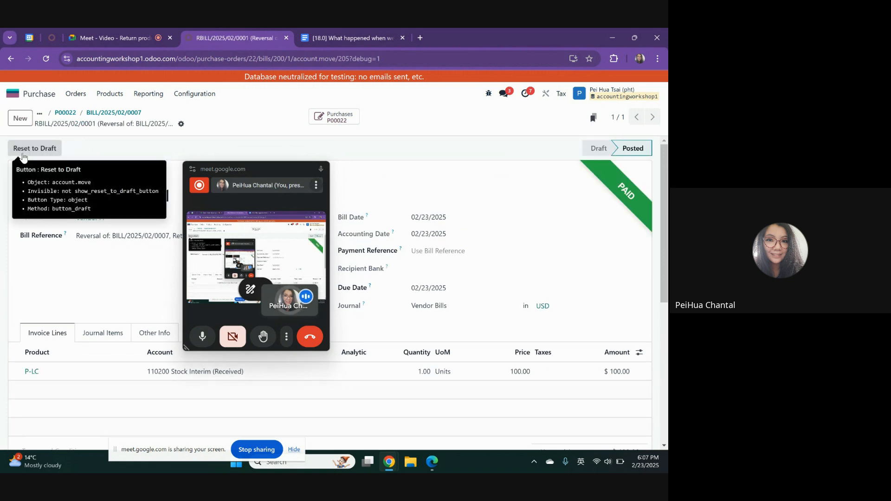
Open the stock valuation report in Inventory and select the P-LC return entry Tax/OUT/00004 to examine its value
click(92, 113)
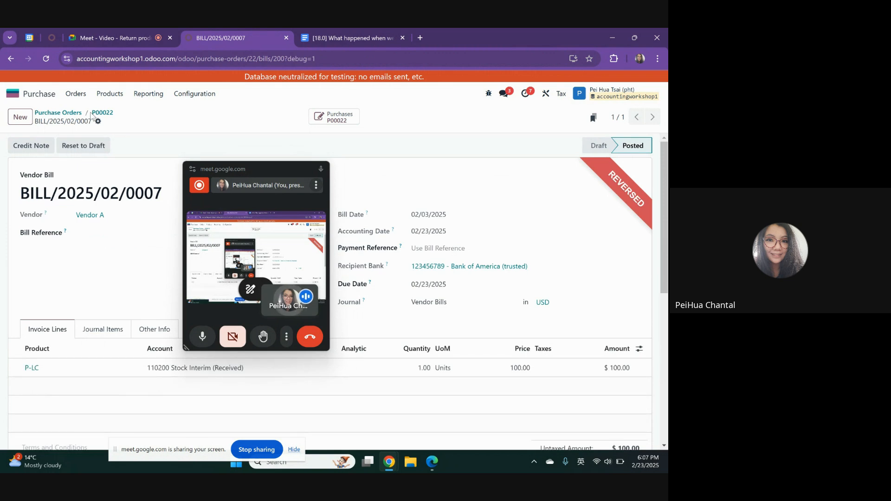
click(44, 95)
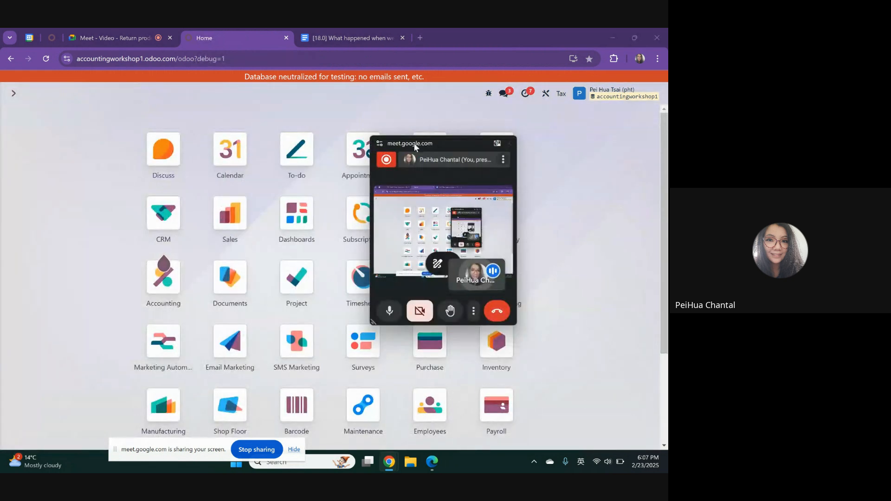
drag(414, 146, 549, 222)
scroll(497, 209, down, 3)
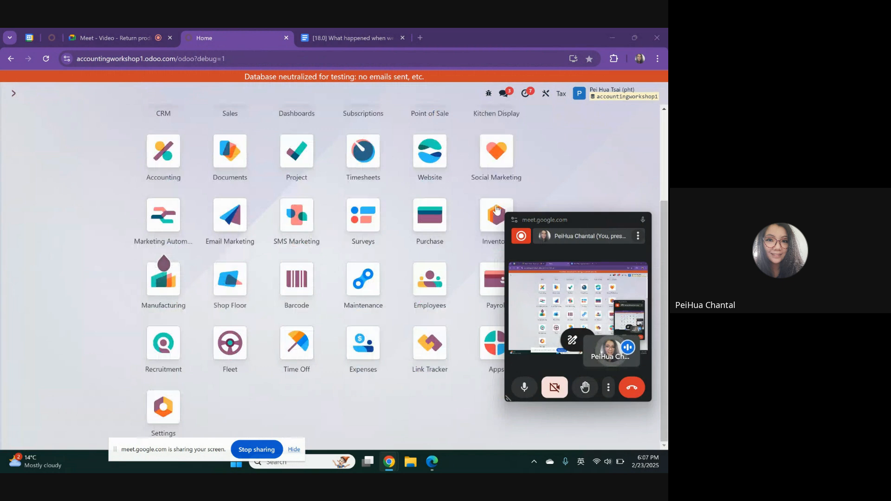
click(496, 209)
click(201, 93)
click(214, 168)
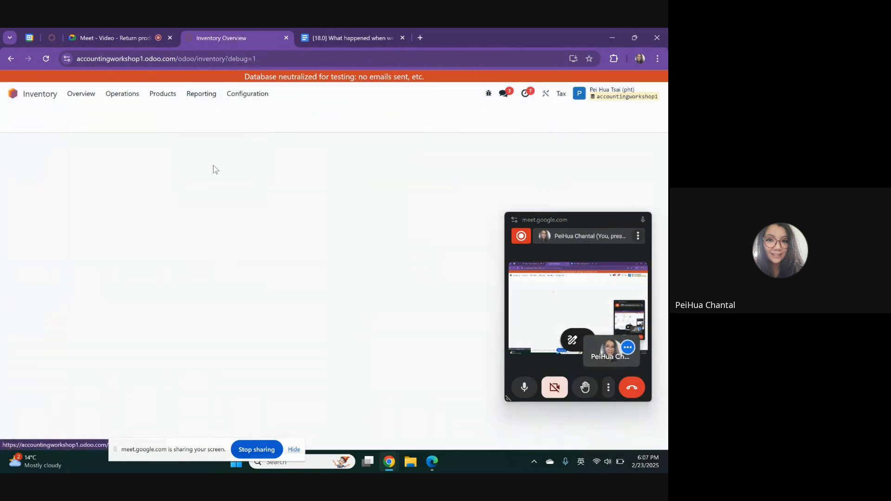
drag(568, 218, 332, 254)
click(13, 163)
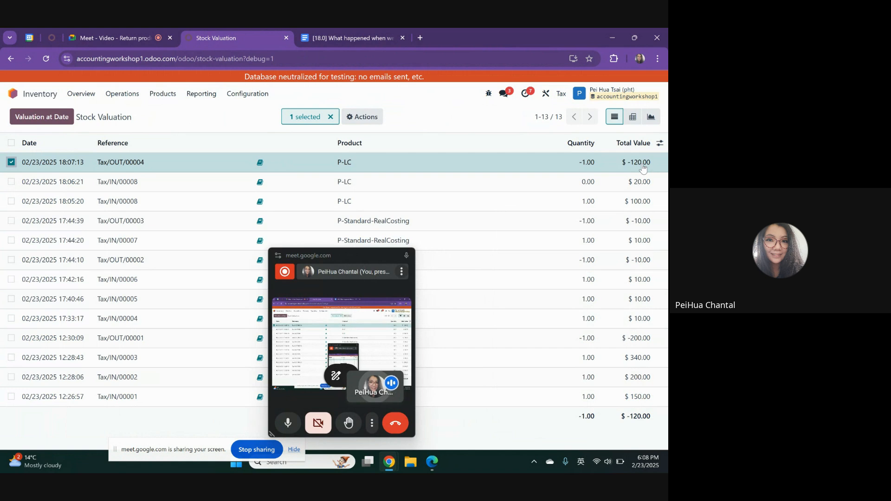
Open the journal entry behind the Tax/OUT/00004 valuation line to examine its accounts, then return to the stock valuation report
click(258, 164)
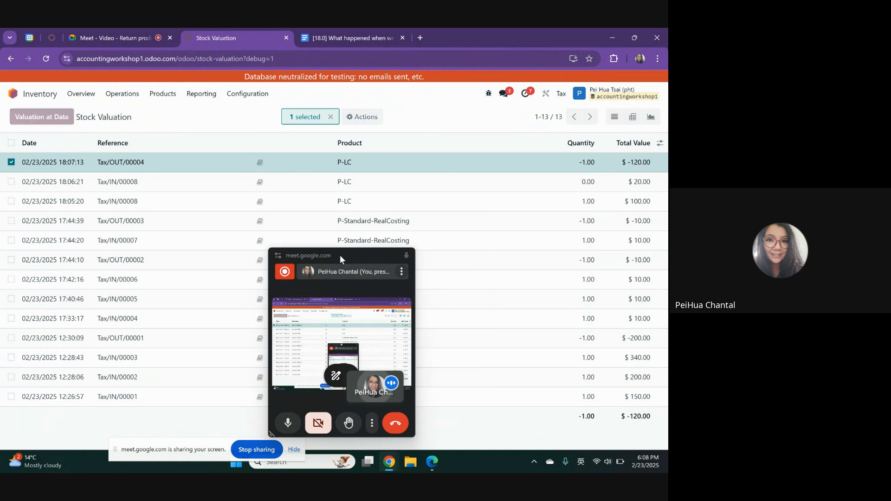
drag(347, 256, 450, 339)
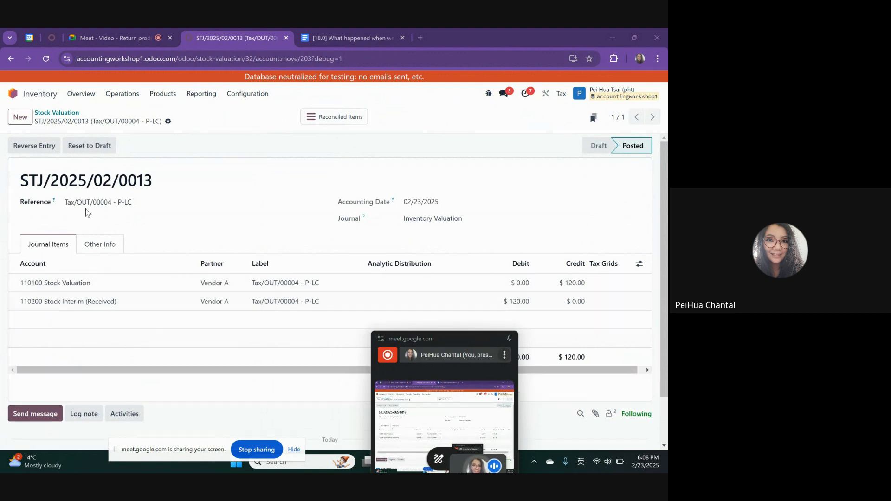
click(60, 113)
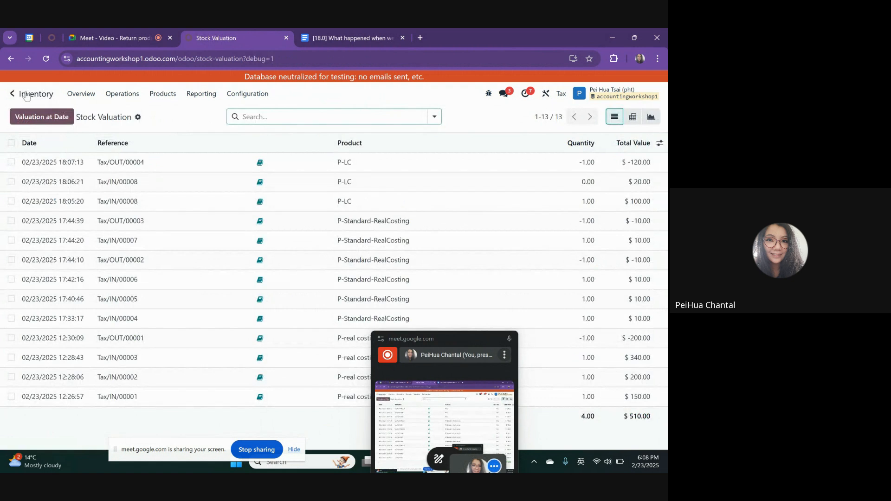
Open the Balance Sheet report in Accounting to view the current asset accounts
click(15, 95)
drag(447, 335, 580, 291)
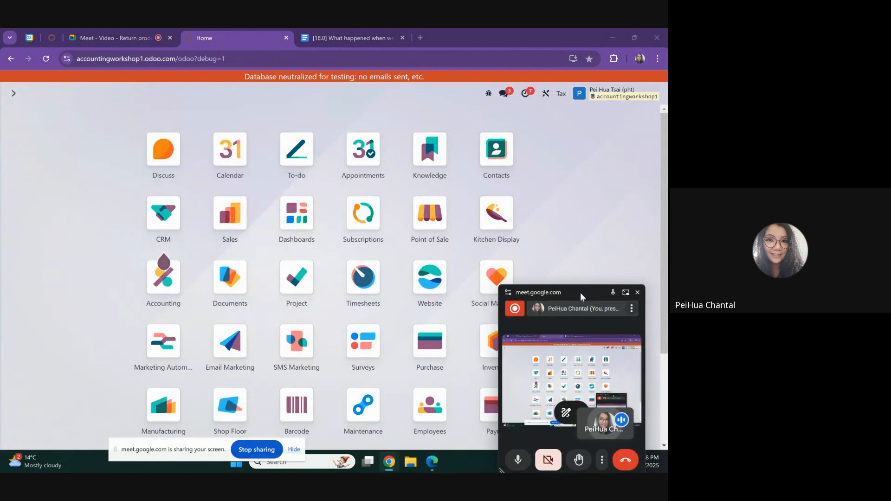
click(168, 283)
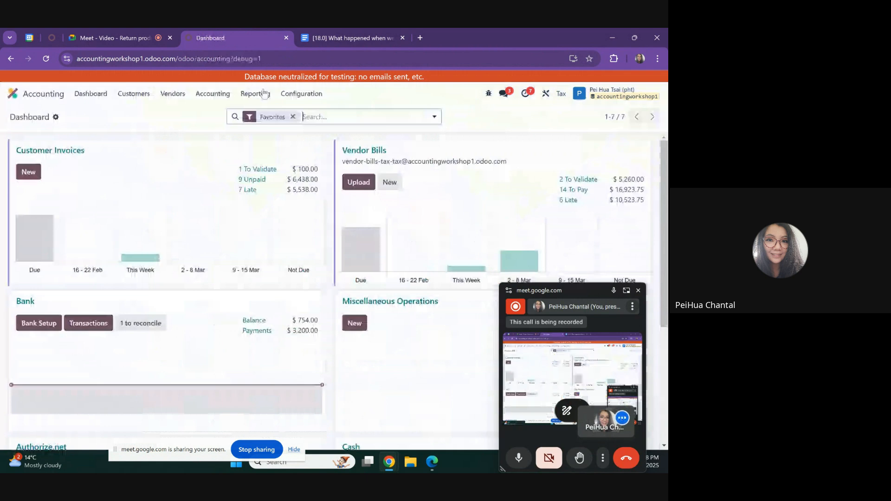
click(256, 93)
click(260, 126)
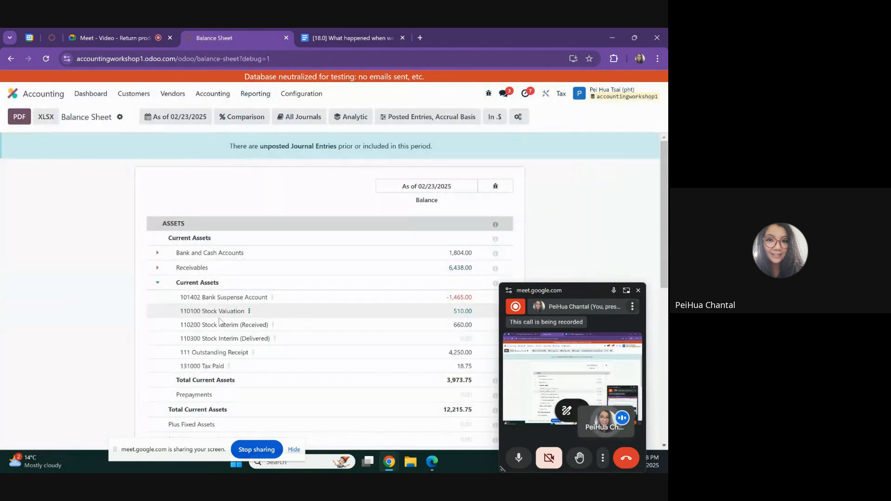
Open the general ledger for account 110200 Stock Interim (Received) and examine the P-LC bill, landed cost and return entries
drag(220, 325, 288, 324)
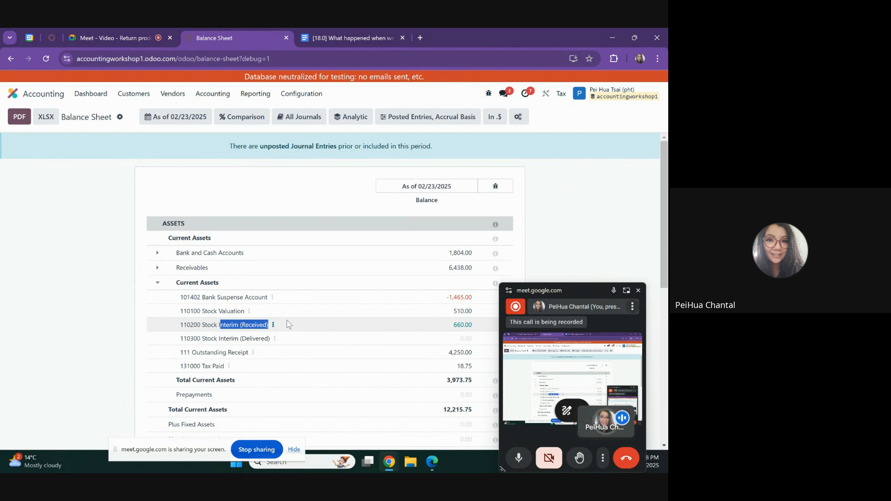
click(273, 325)
click(293, 333)
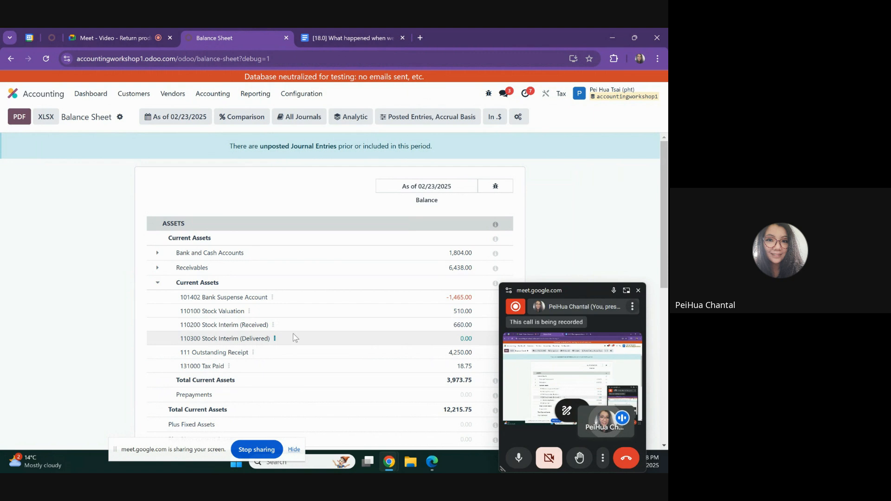
drag(583, 293, 439, 393)
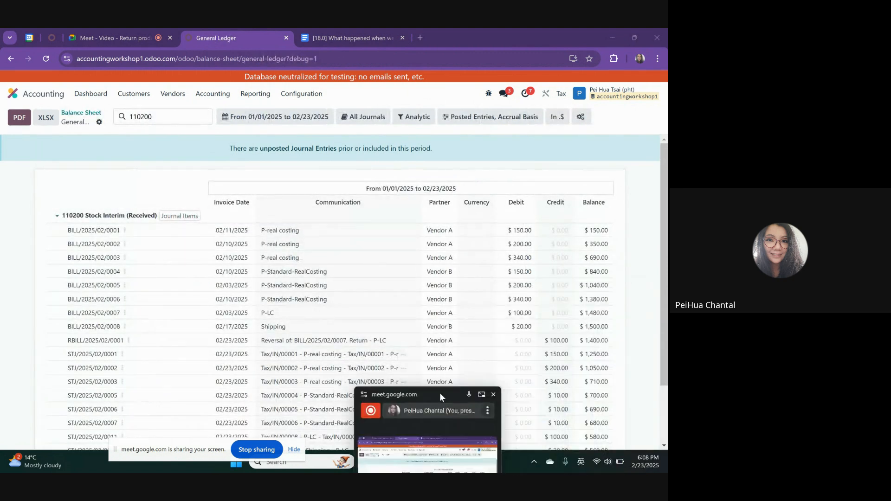
scroll(345, 273, down, 3)
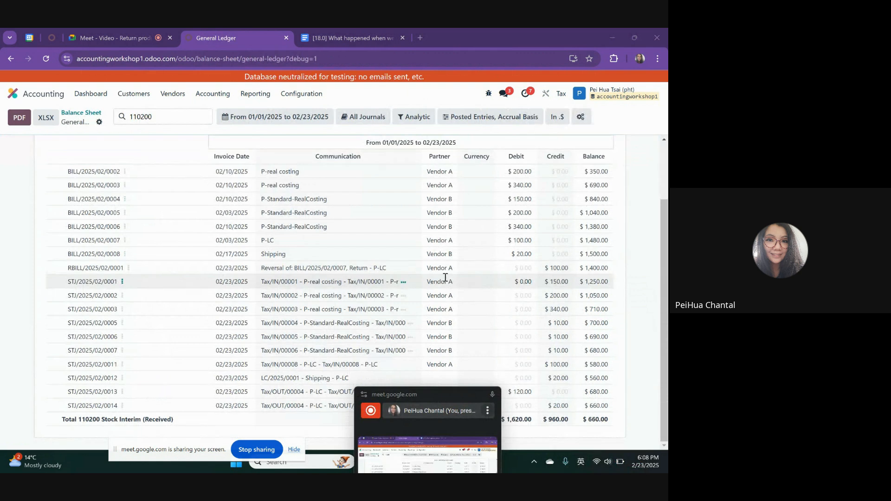
drag(436, 399, 428, 433)
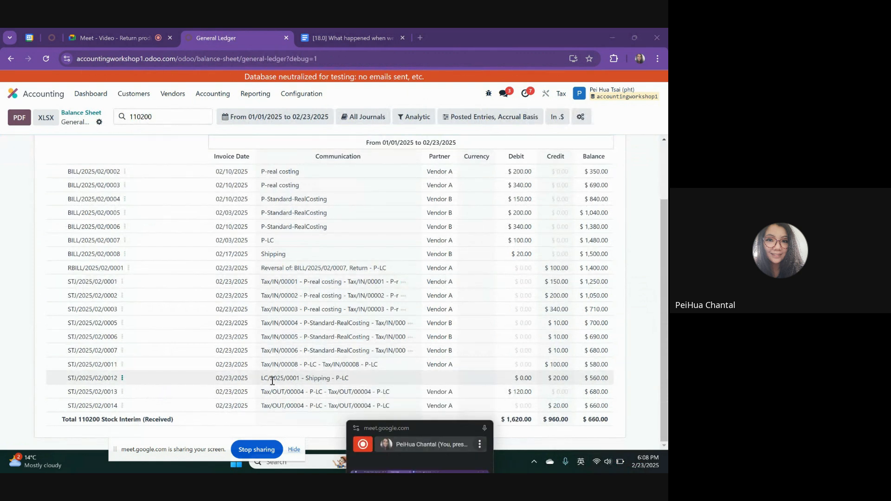
Highlight the P-LC receipt, shipping landed cost and Tax/OUT/00004 return lines in the ledger to compare their debits and credits
drag(261, 364, 606, 398)
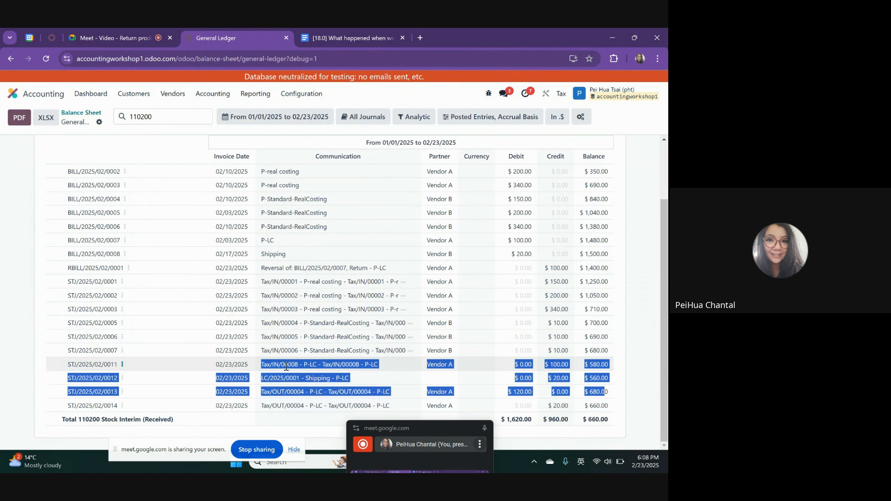
drag(270, 365, 301, 406)
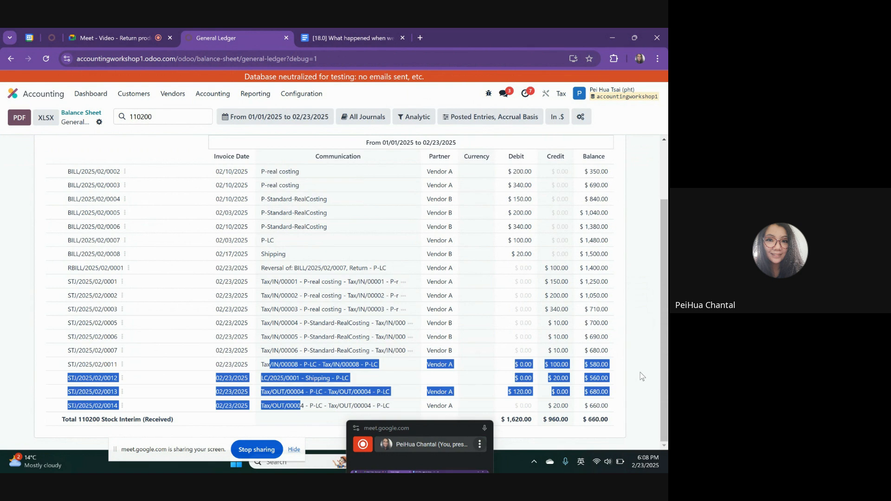
drag(318, 365, 329, 393)
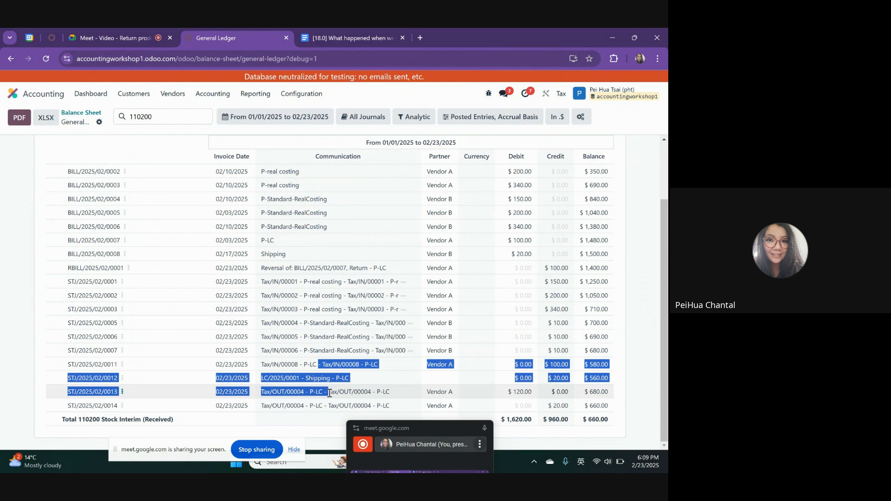
drag(324, 406, 579, 399)
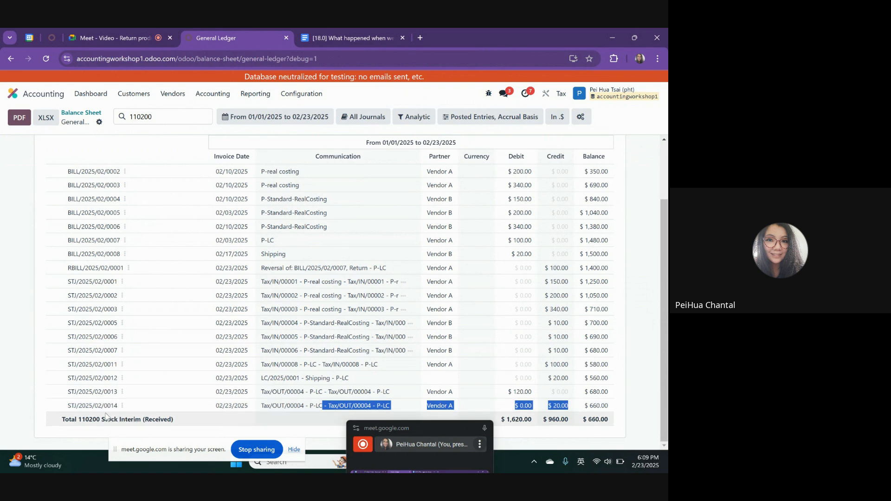
Open journal entry STJ/2025/02/0014 to examine its Cost of Goods Sold and Stock Interim lines, and return to the general ledger
click(122, 406)
click(149, 411)
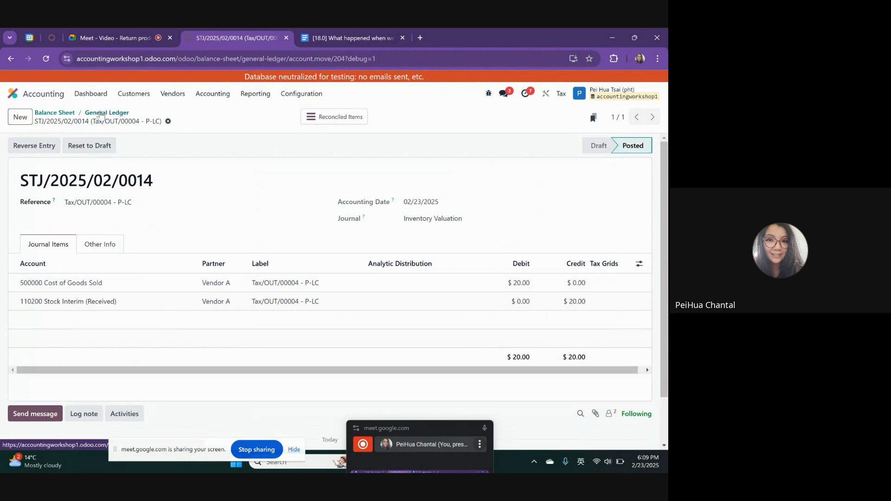
click(101, 113)
scroll(497, 349, down, 3)
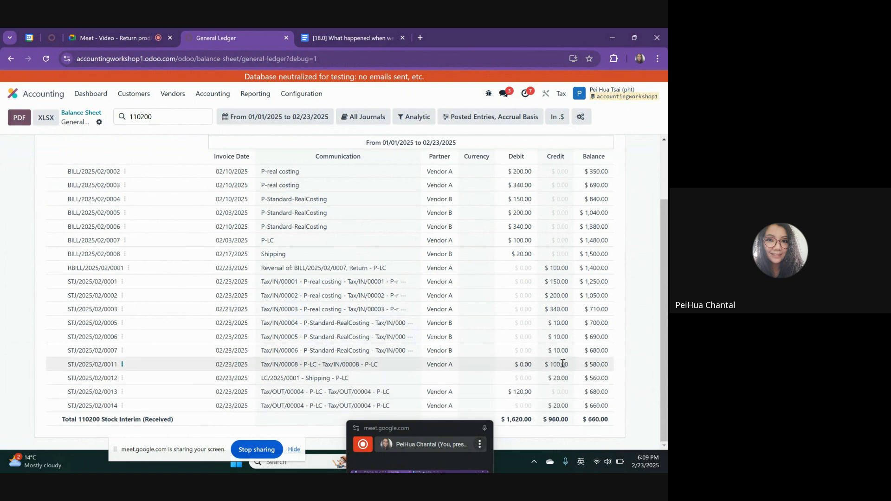
Review the landed cost credit, ledger lines STJ/2025/02/0011 to STJ/2025/02/0014 with the account total, and the lines from the P-LC bill reversal onward
drag(552, 378, 565, 381)
drag(86, 364, 634, 411)
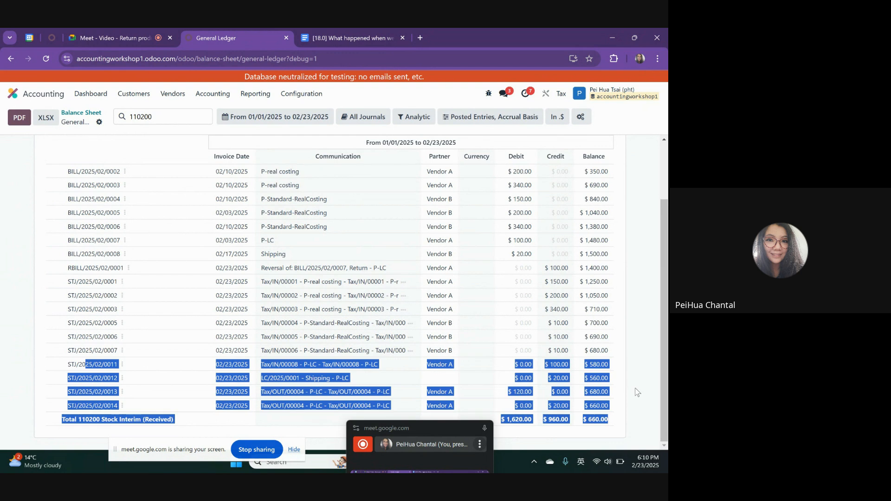
click(635, 388)
drag(608, 348, 340, 268)
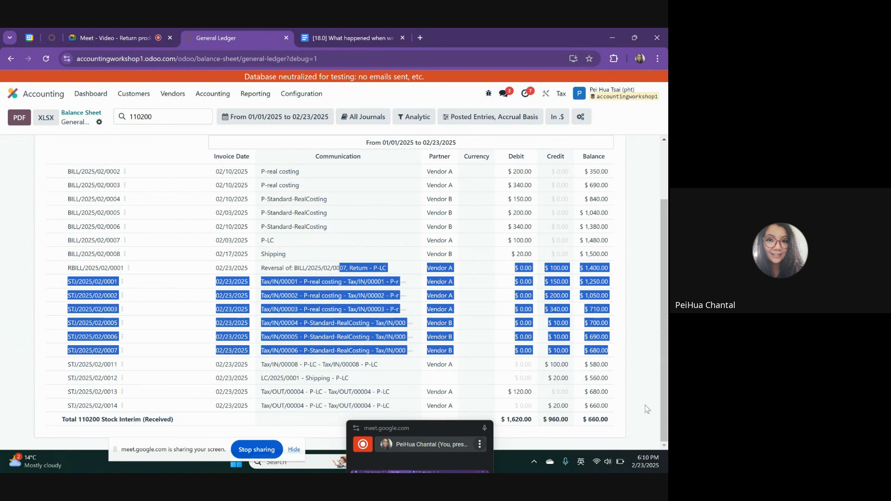
click(121, 29)
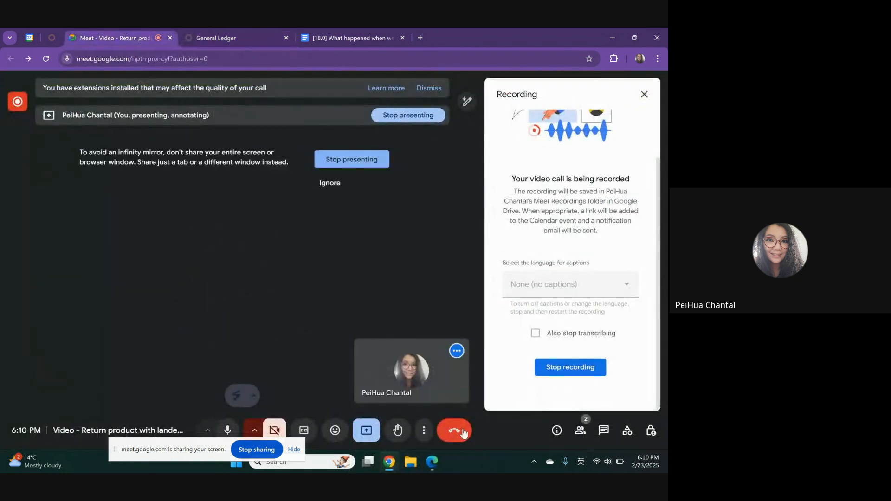